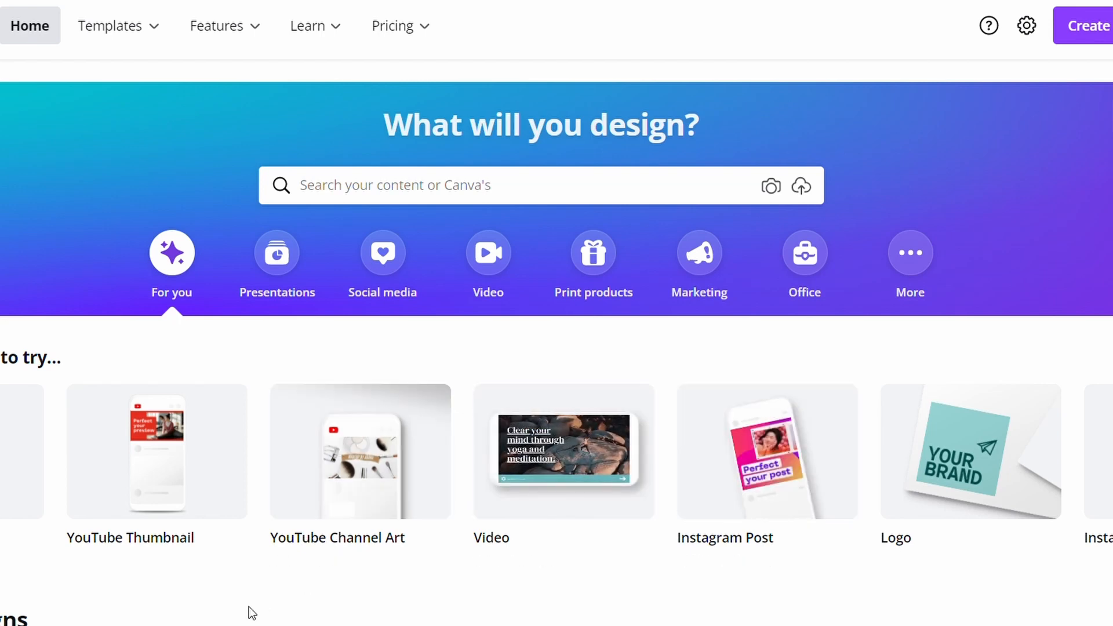
# - Create a blank YouTube Thumbnail design
pyautogui.click(180, 478)
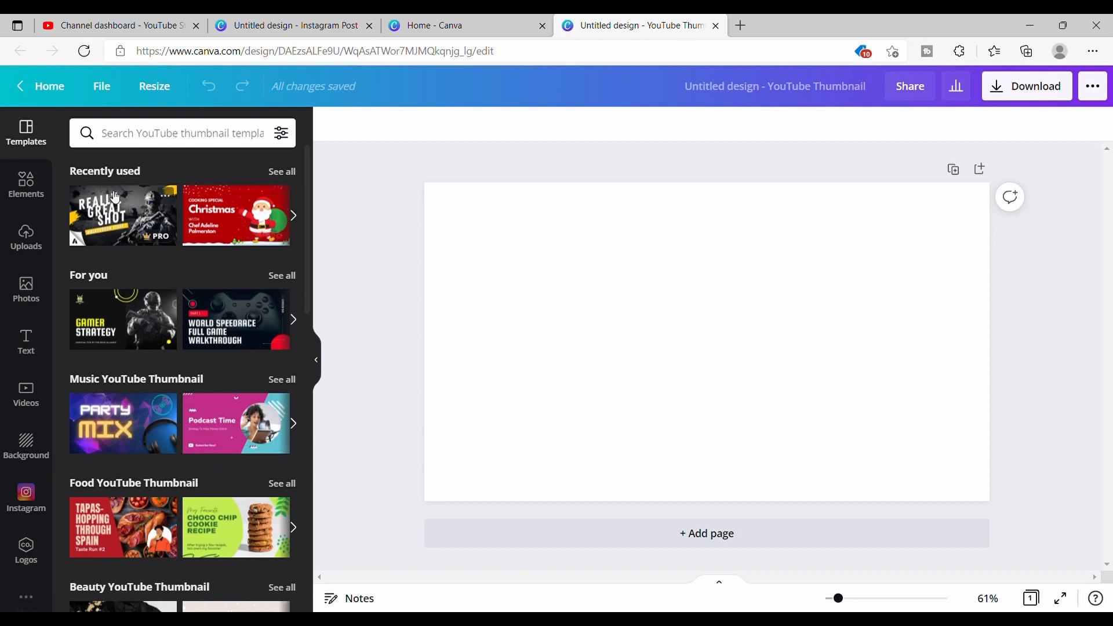
# - Look through the available elements, uploads, photos, text styles and videos for the thumbnail
pyautogui.click(32, 192)
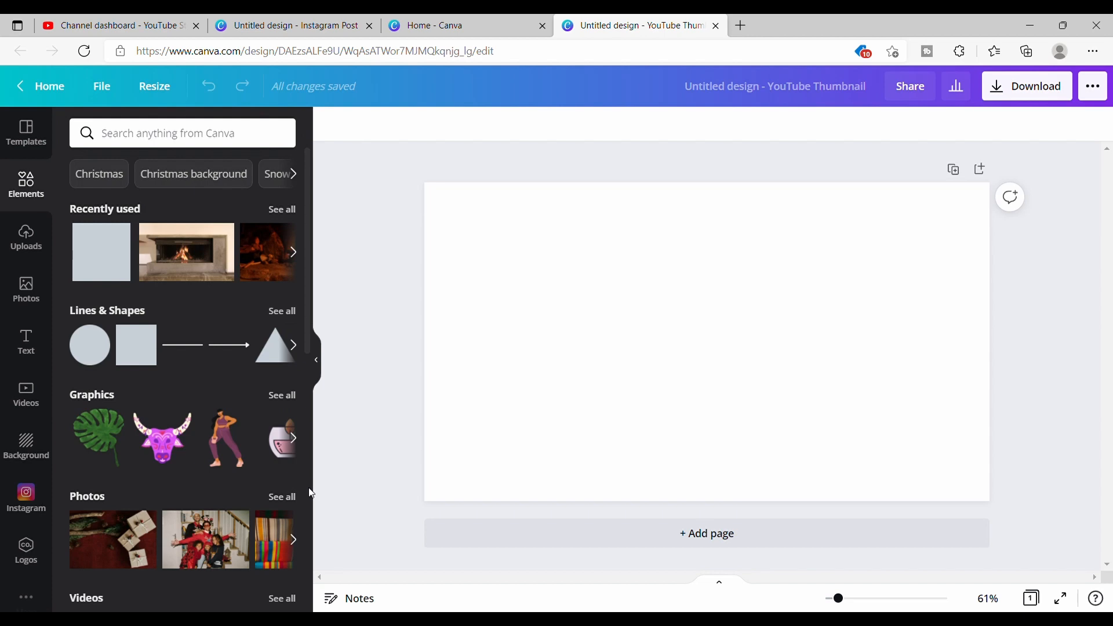
pyautogui.scroll(-7, 311, 494)
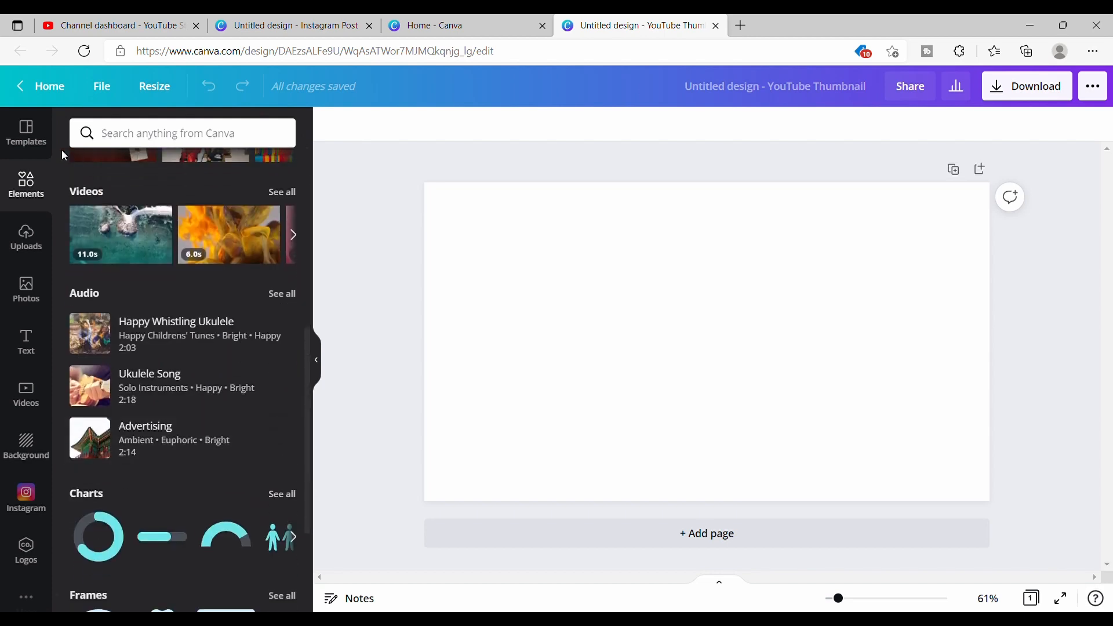
pyautogui.click(24, 242)
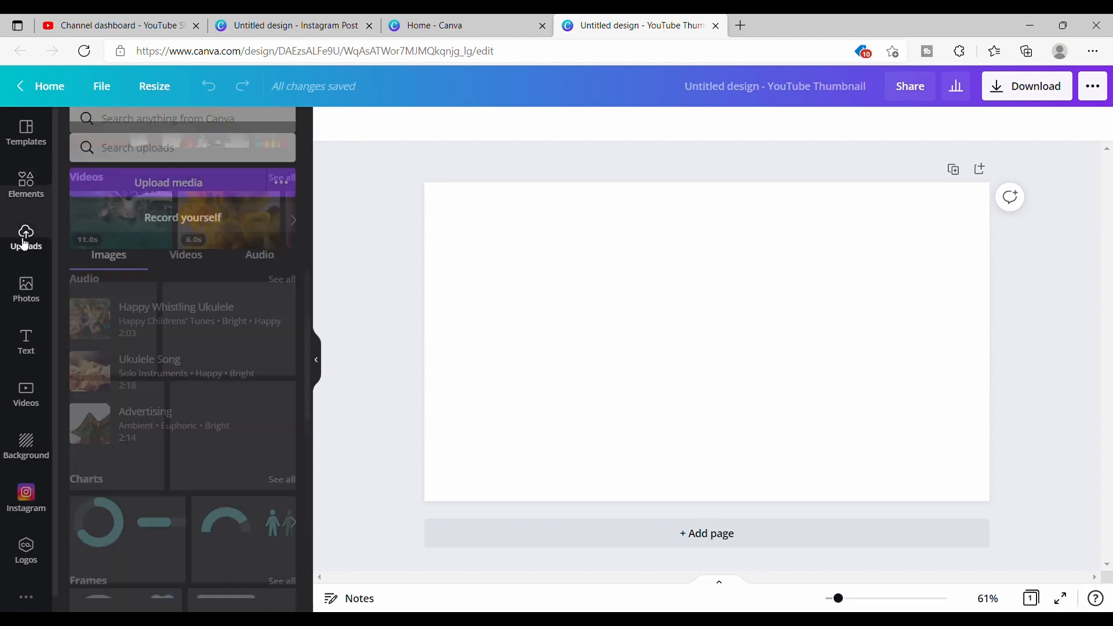
pyautogui.click(41, 308)
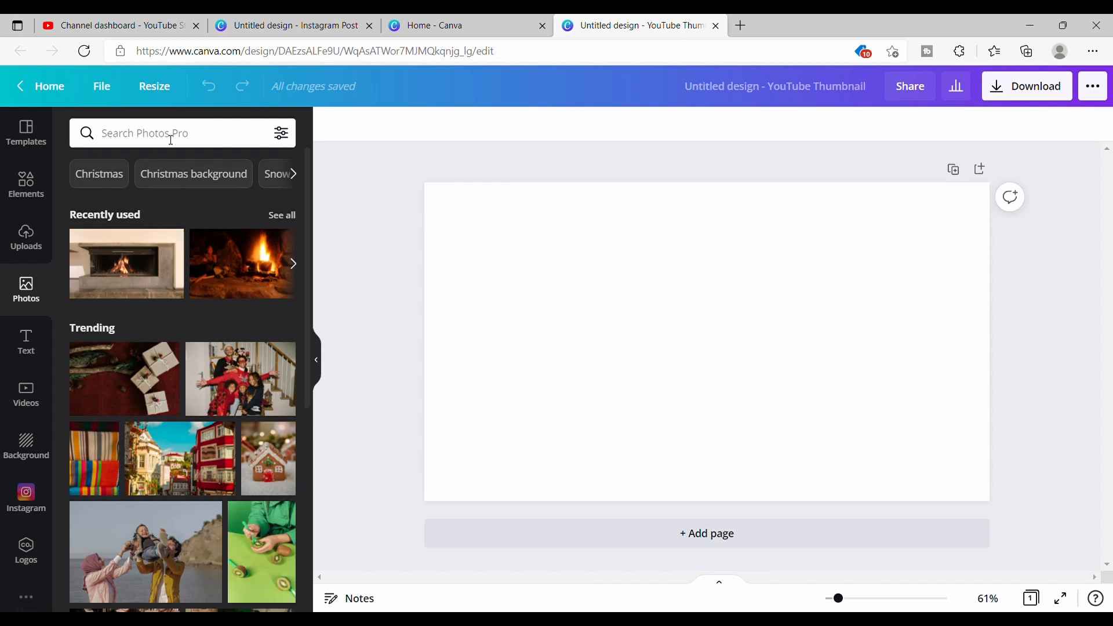
pyautogui.click(44, 344)
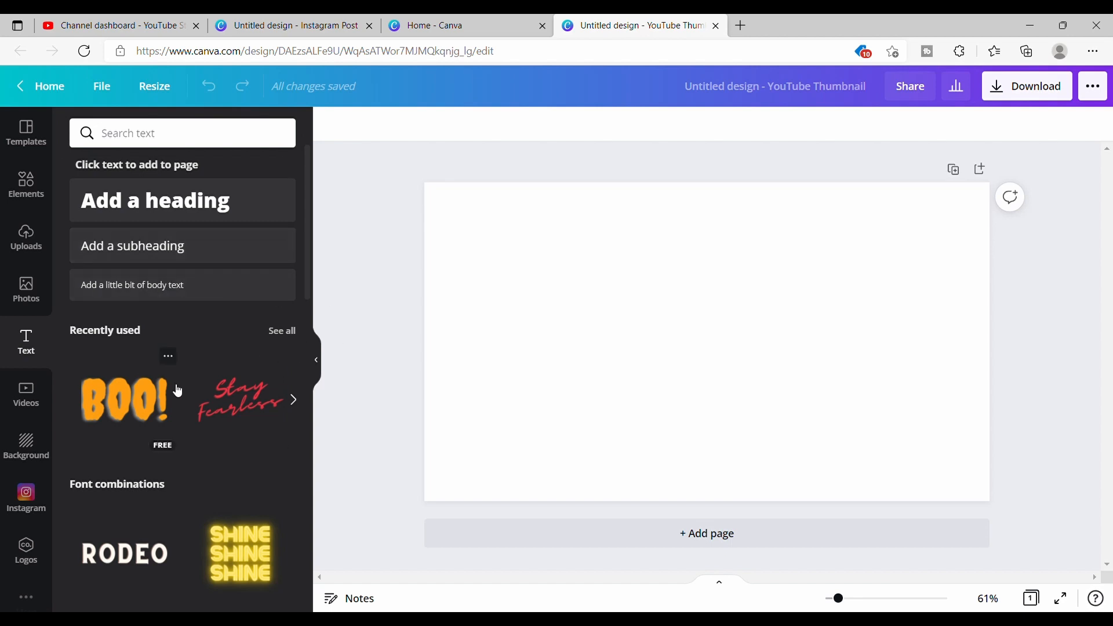
pyautogui.click(24, 398)
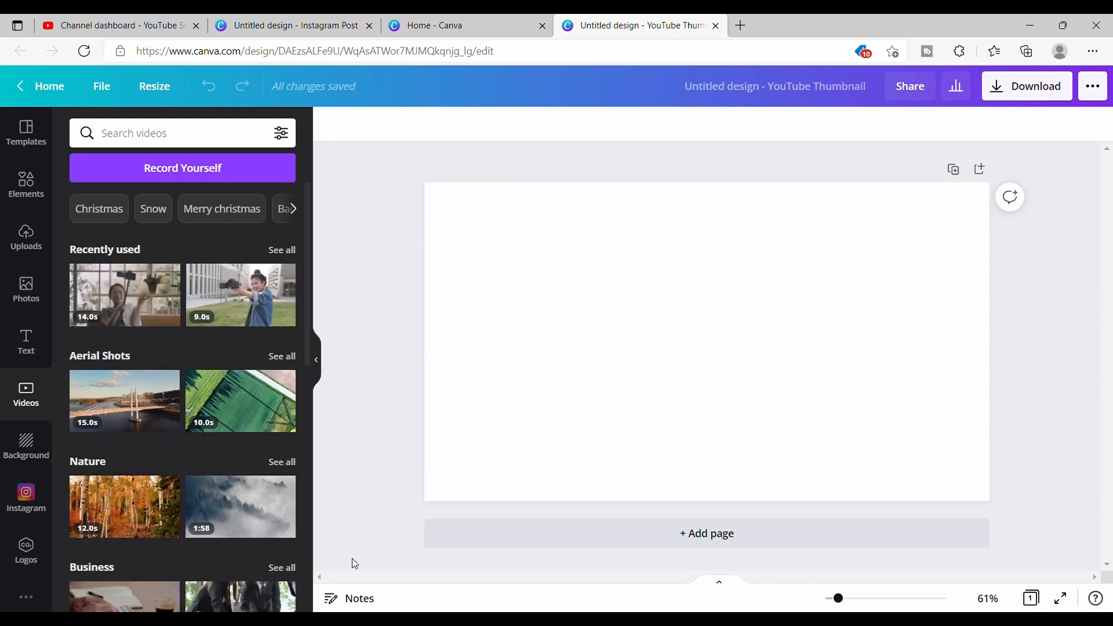
pyautogui.scroll(-6, 312, 561)
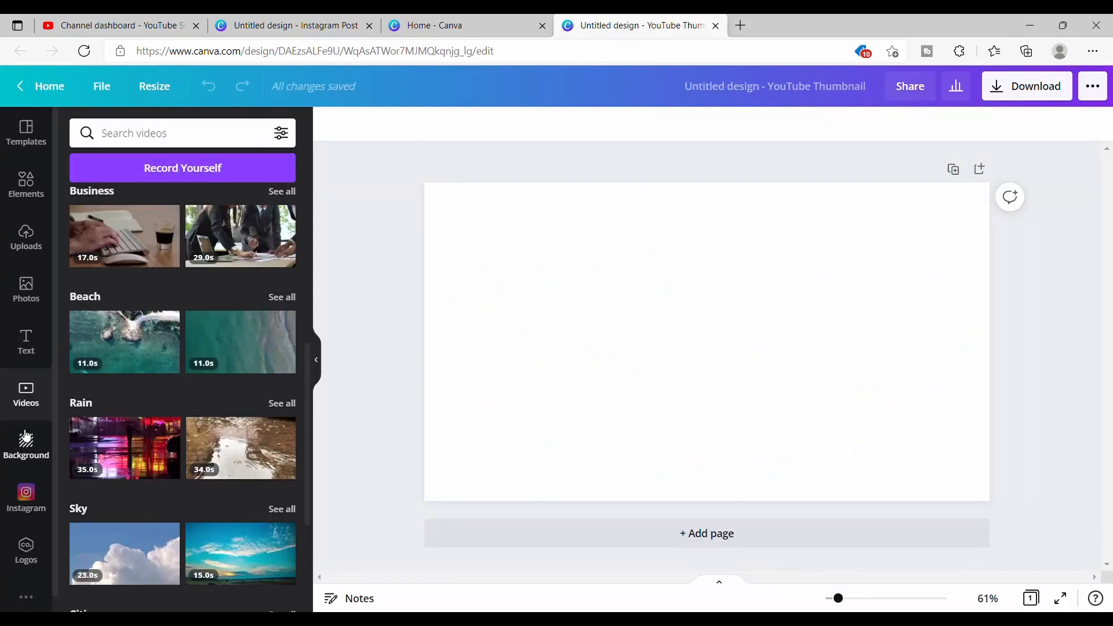
# - Apply the recently used blue gradient as the page background
pyautogui.click(24, 443)
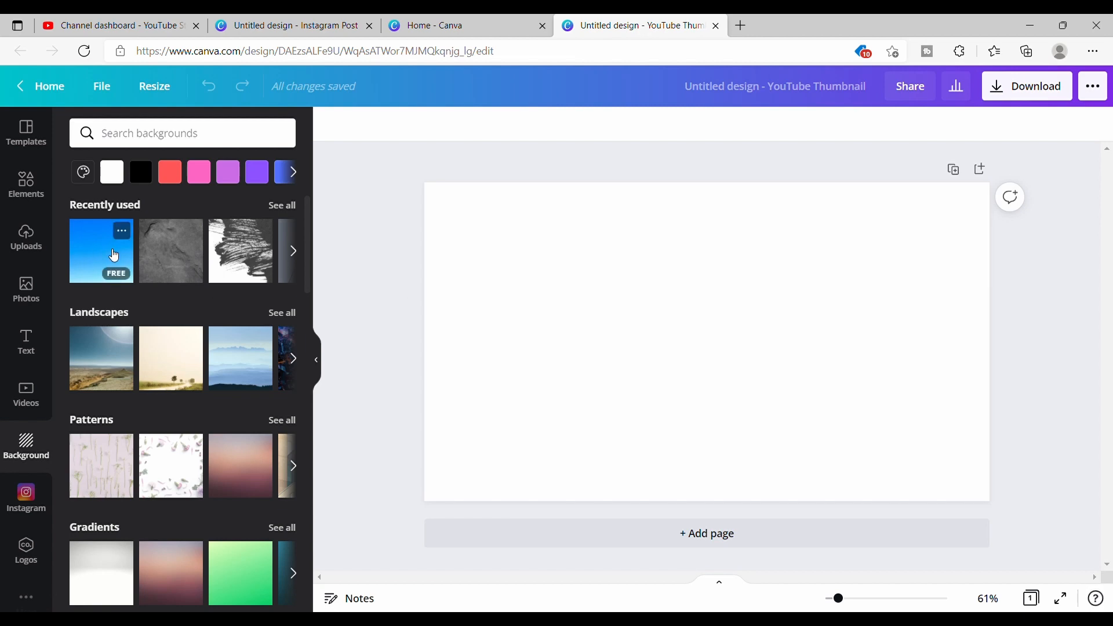
pyautogui.click(114, 256)
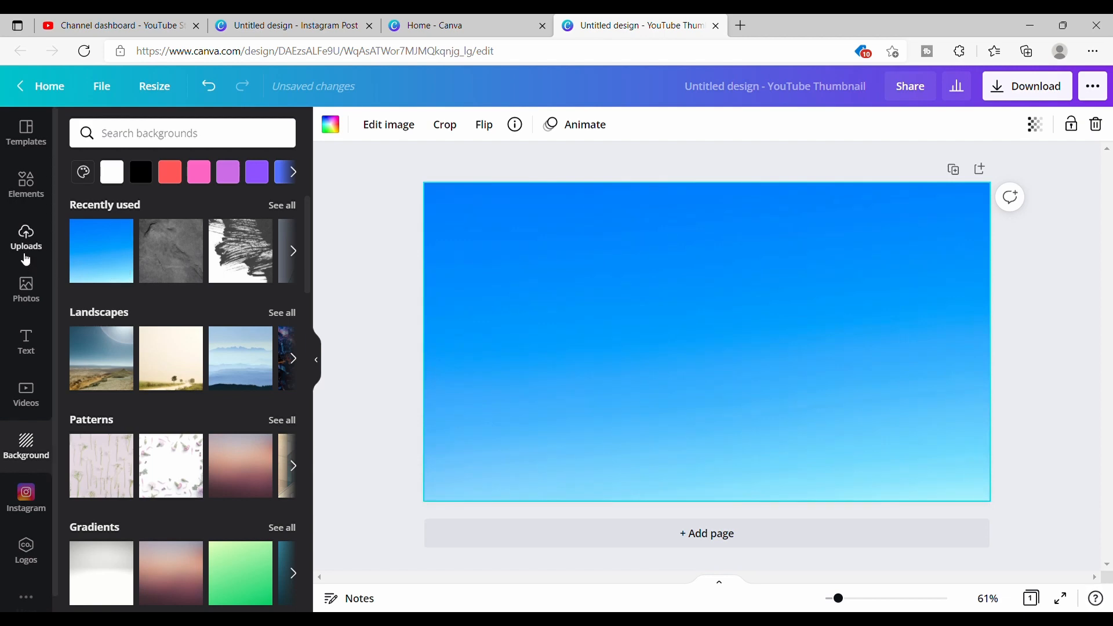
# - Place the uploaded photo of the man with the red phone on the page and delete both copies of it
pyautogui.click(26, 258)
pyautogui.click(156, 363)
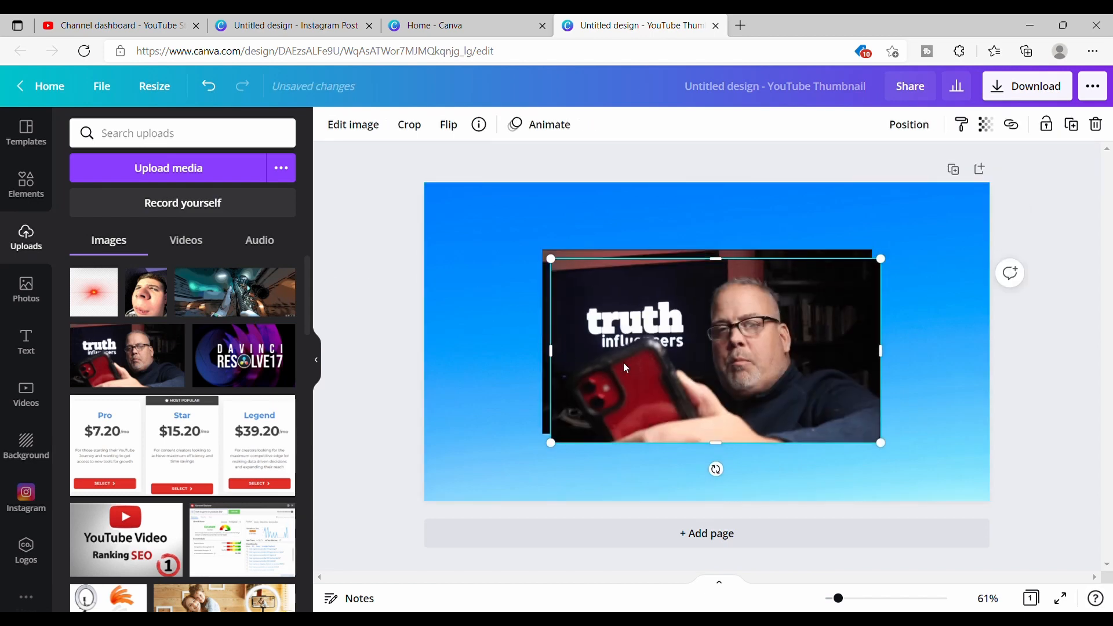
pyautogui.press('Delete')
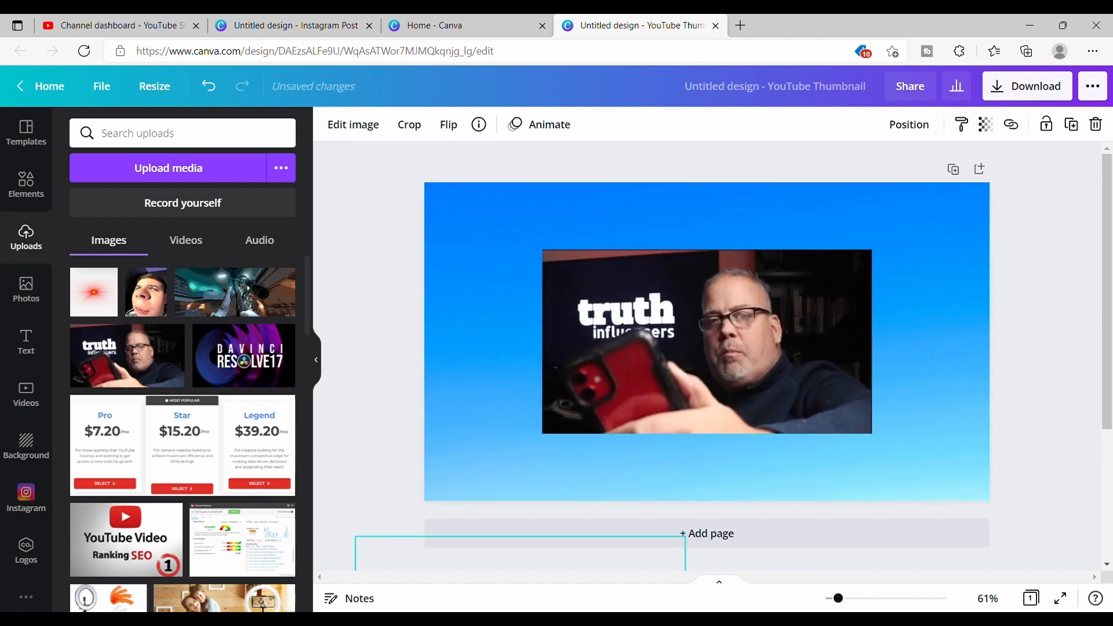
pyautogui.click(667, 347)
pyautogui.press('Delete')
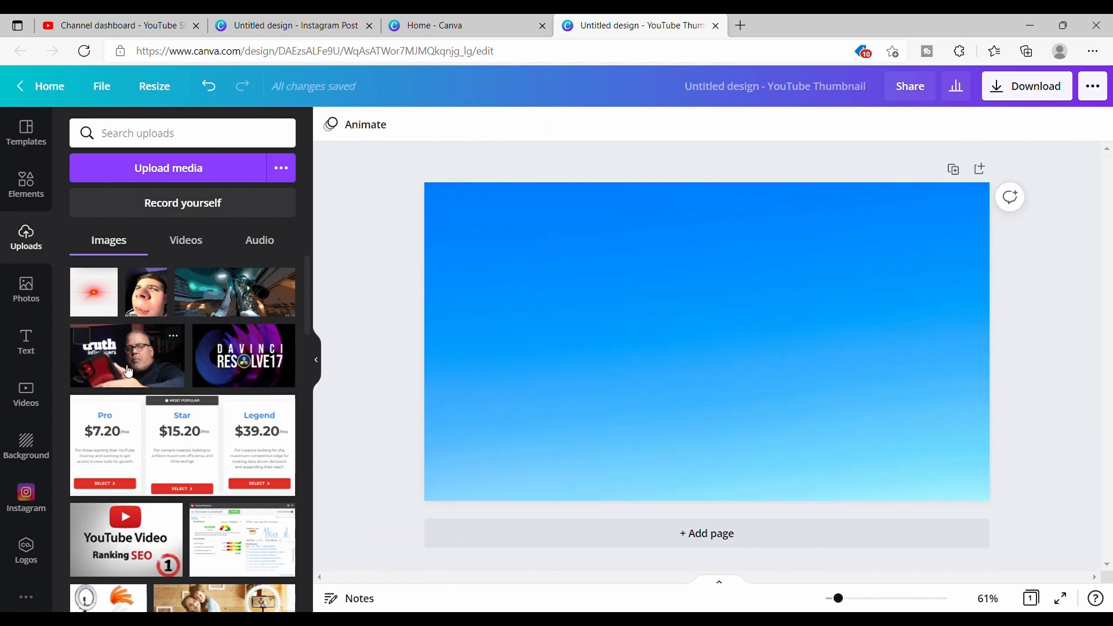
# - Try the uploaded red-phone photo as the page background and replace it with the blue gradient
pyautogui.moveTo(129, 372); pyautogui.dragTo(436, 368)
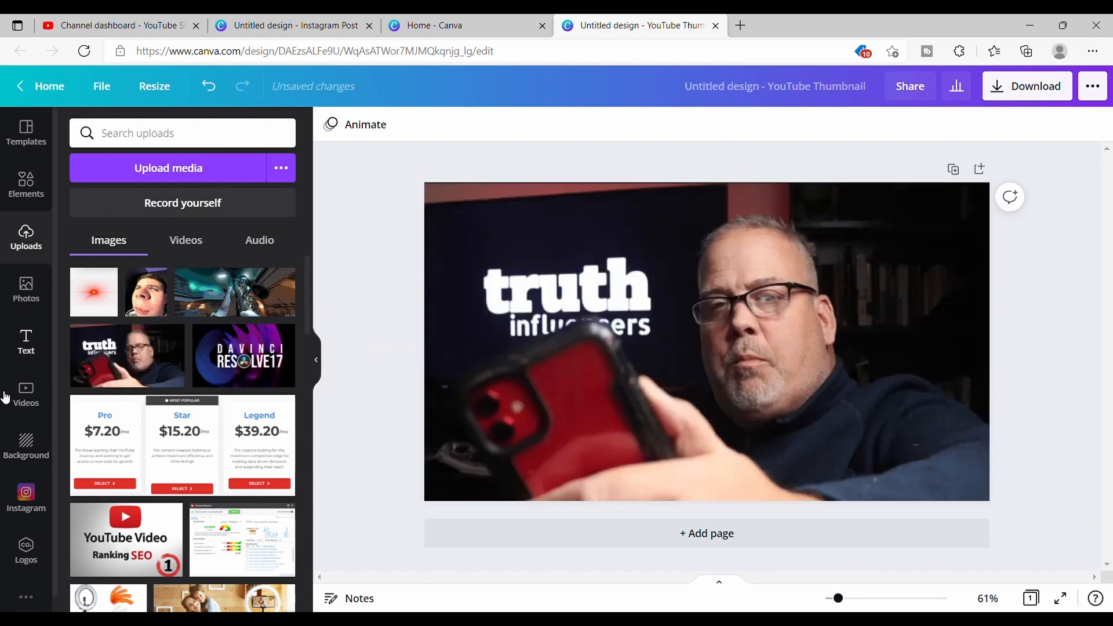
pyautogui.click(28, 446)
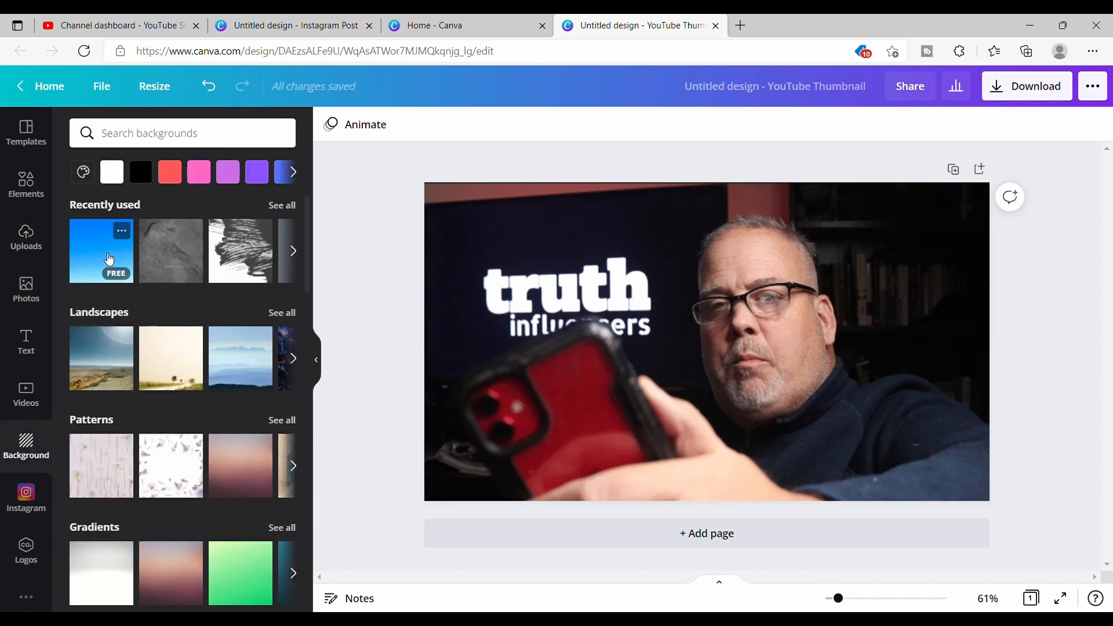
pyautogui.click(110, 259)
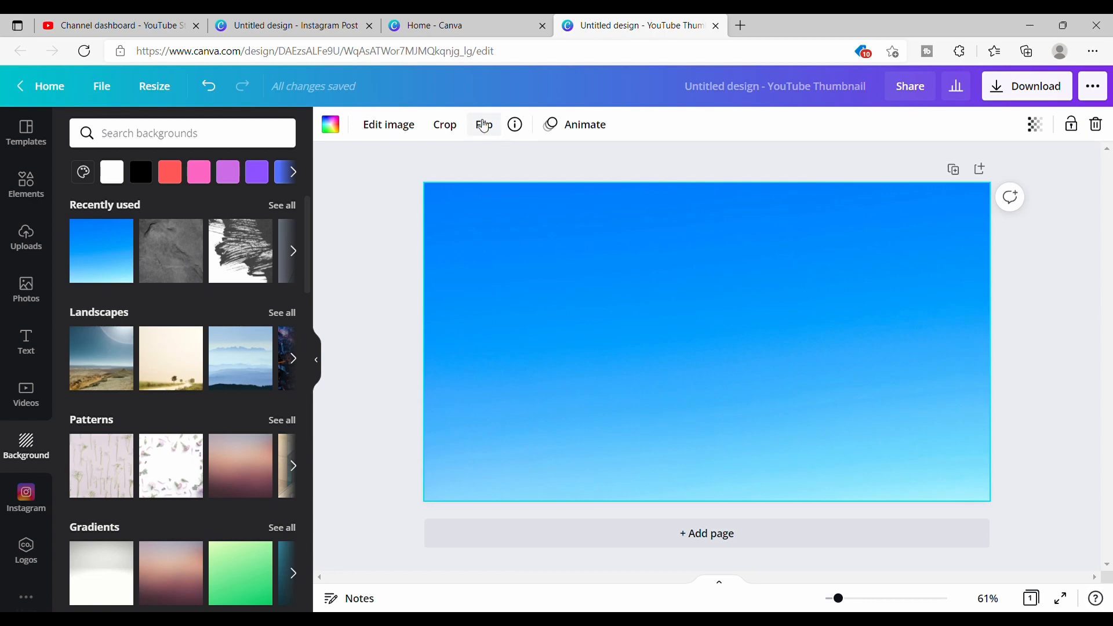
# - Flip the blue gradient background vertically
pyautogui.click(482, 124)
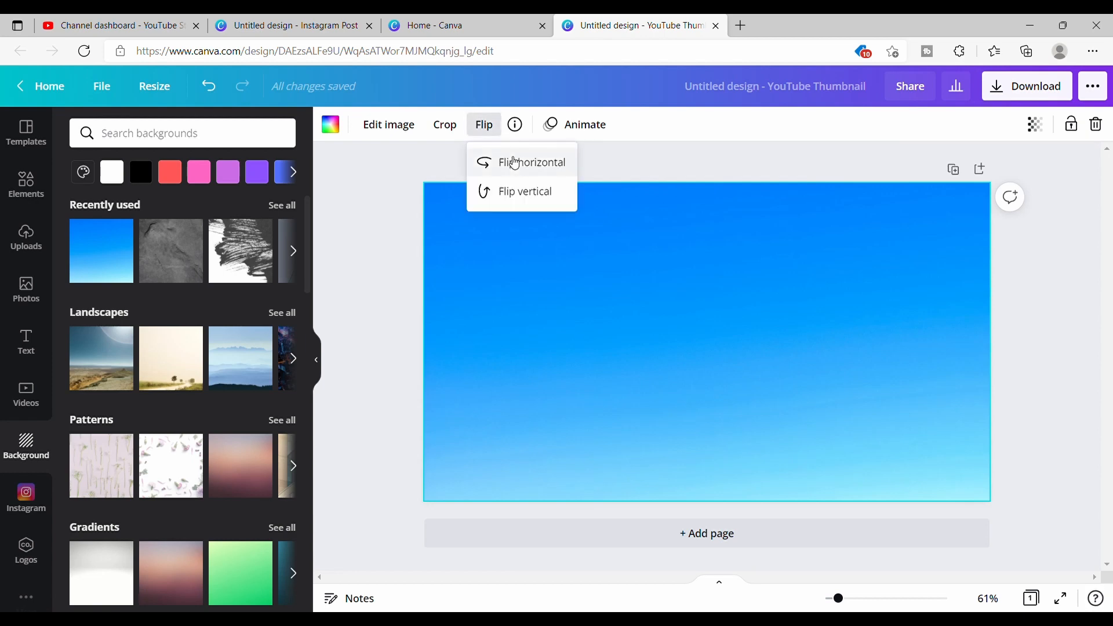
pyautogui.click(521, 193)
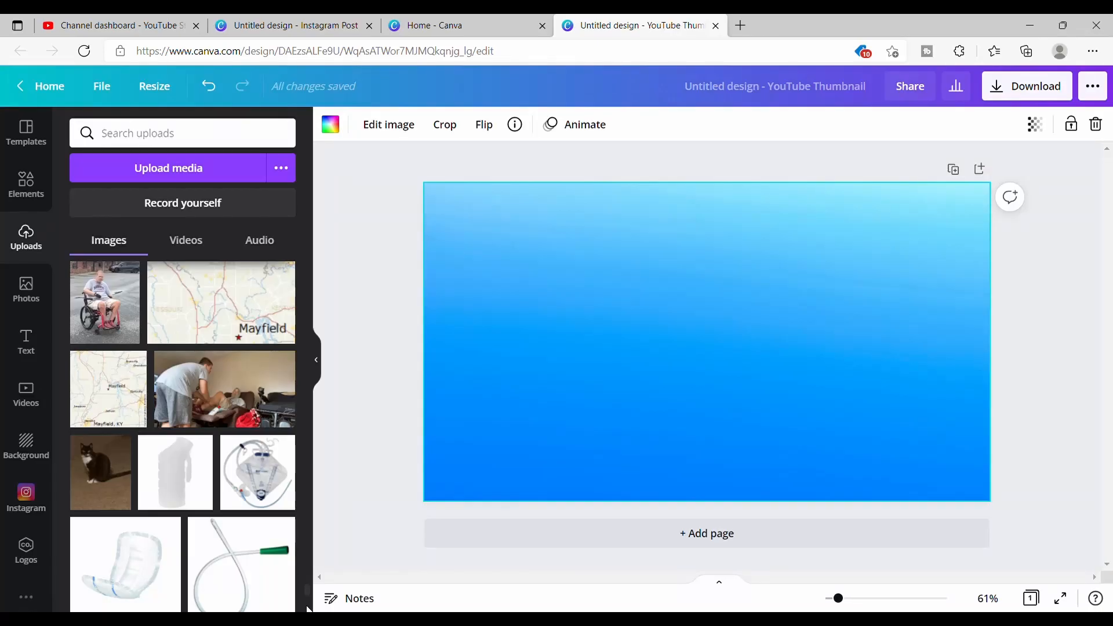
# - Add the uploaded photo of the man and boy in grey shirts and crop its right side to cut off most of the boy
pyautogui.scroll(-5, 309, 608)
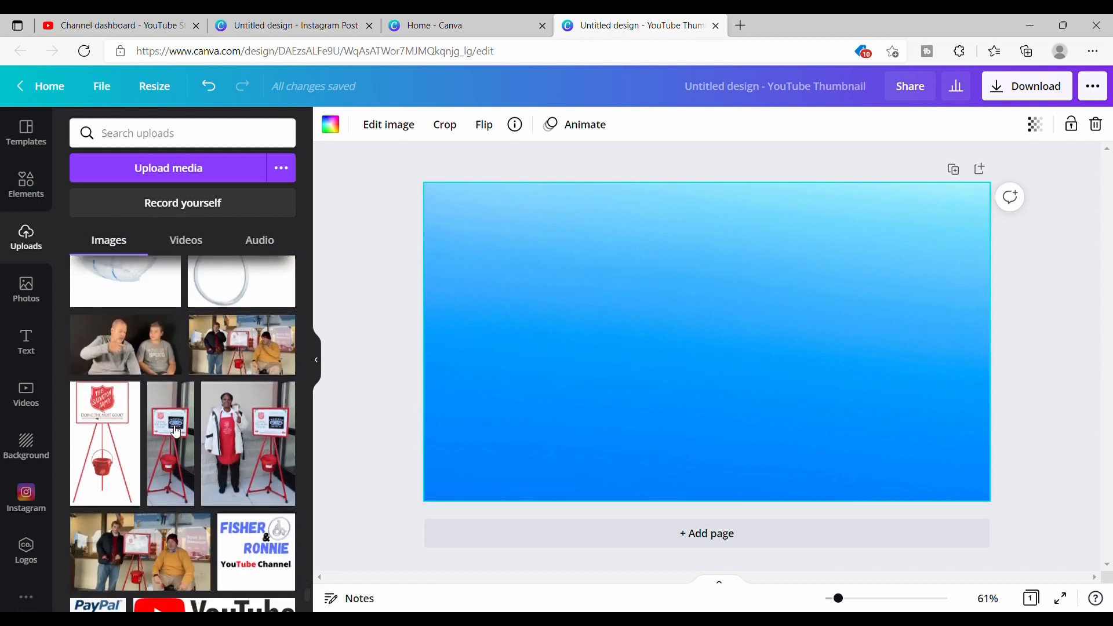
pyautogui.click(131, 354)
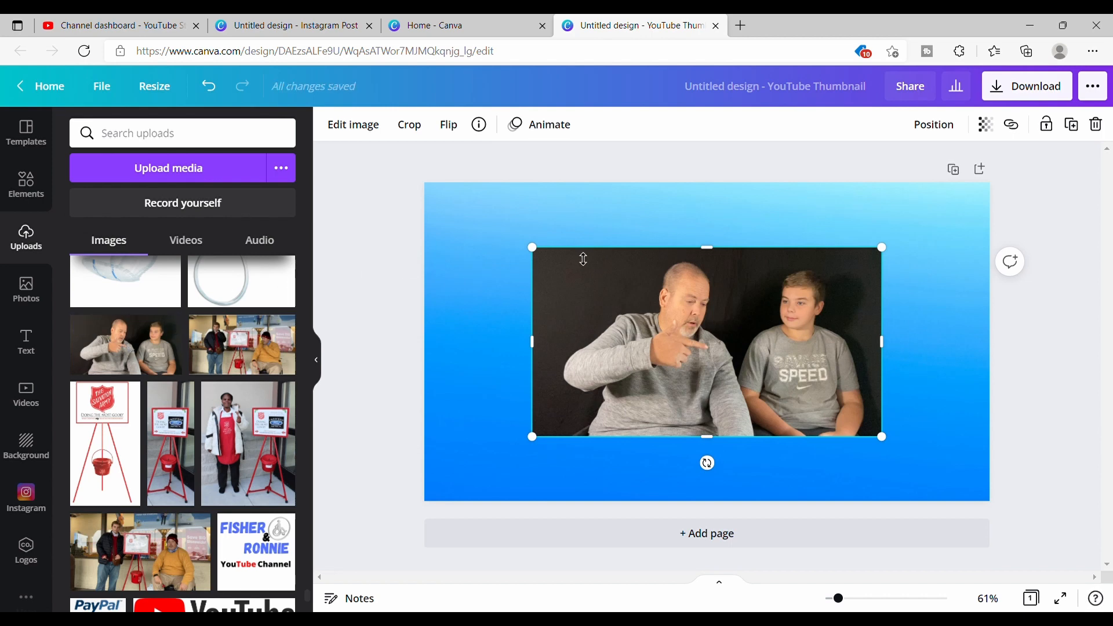
pyautogui.moveTo(882, 355); pyautogui.dragTo(771, 357)
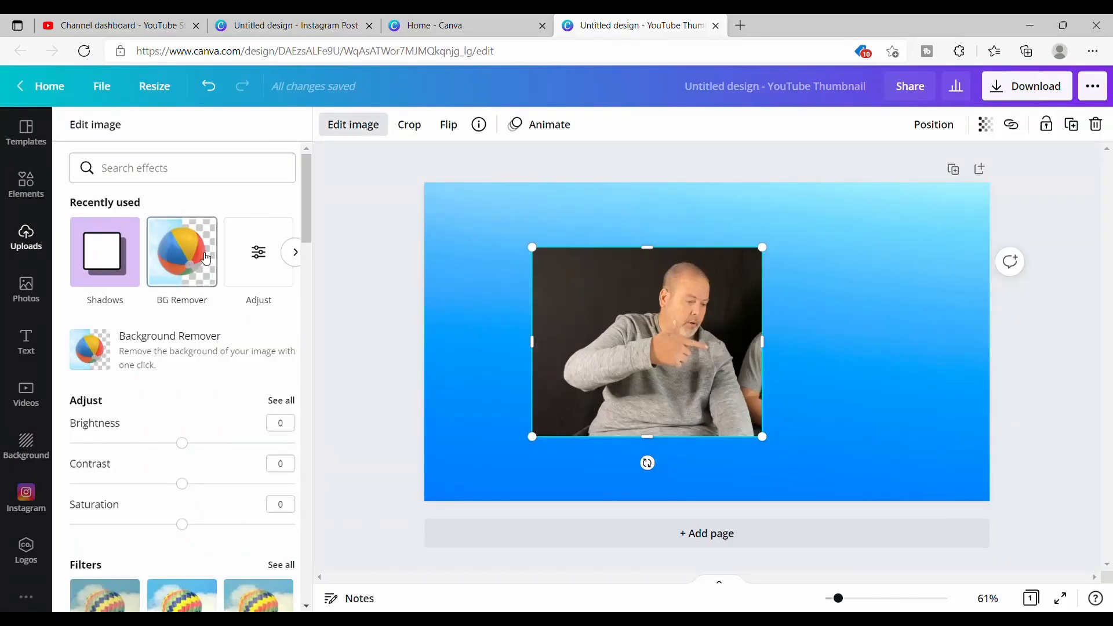
# - Remove the photo's background and erase the boy with the Erase brush at size 25, leaving only the man
pyautogui.click(207, 262)
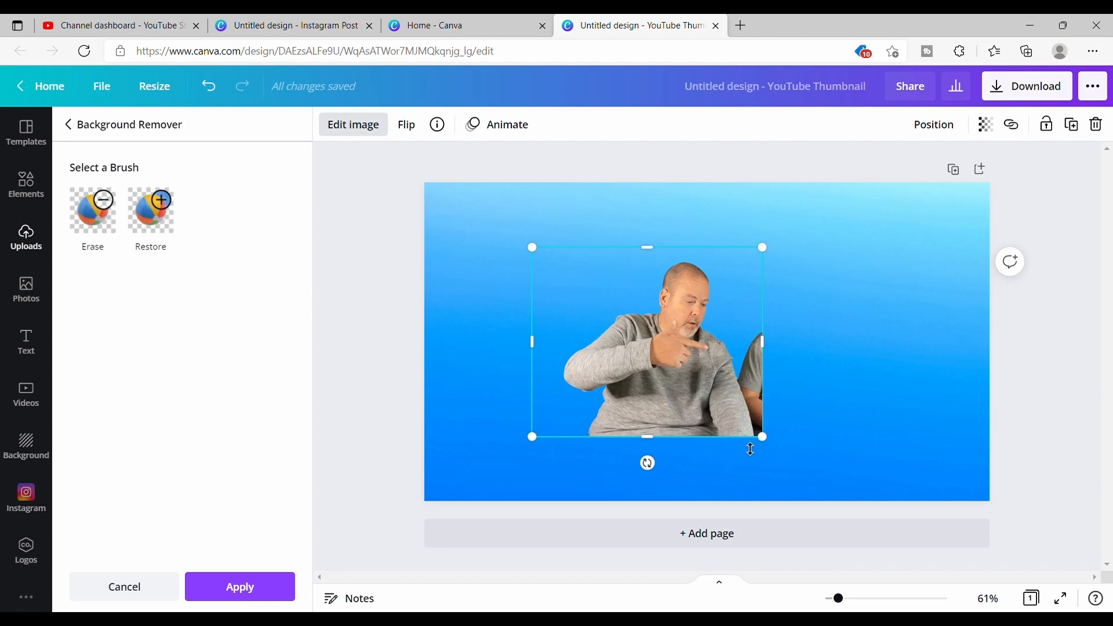
pyautogui.click(102, 231)
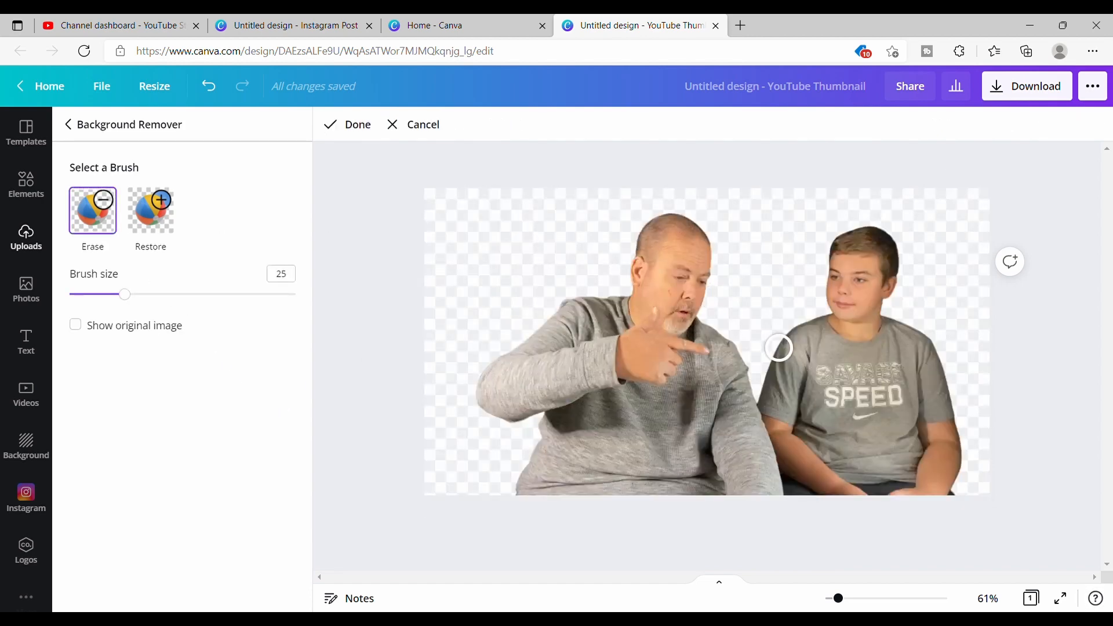
pyautogui.moveTo(781, 353)
pyautogui.mouseDown()
pyautogui.moveTo(863, 493)
pyautogui.moveTo(967, 481)
pyautogui.moveTo(782, 426)
pyautogui.moveTo(828, 319)
pyautogui.moveTo(839, 241)
pyautogui.moveTo(825, 359)
pyautogui.moveTo(895, 204)
pyautogui.moveTo(848, 403)
pyautogui.moveTo(846, 355)
pyautogui.moveTo(862, 449)
pyautogui.moveTo(896, 303)
pyautogui.moveTo(868, 395)
pyautogui.moveTo(922, 305)
pyautogui.moveTo(924, 360)
pyautogui.mouseUp()
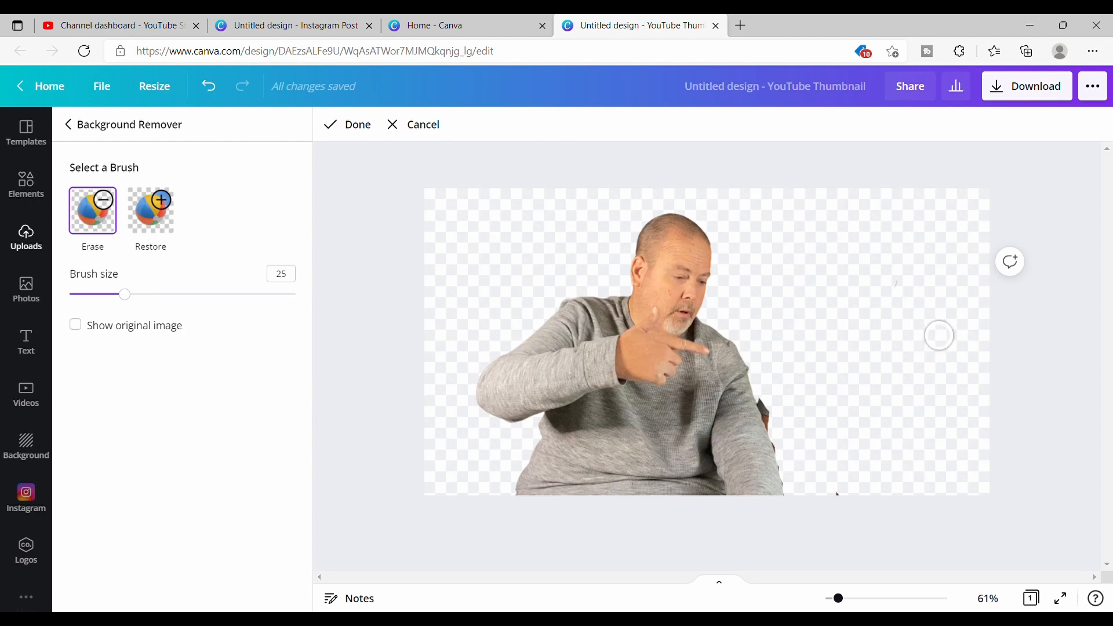
pyautogui.click(843, 486)
pyautogui.click(770, 399)
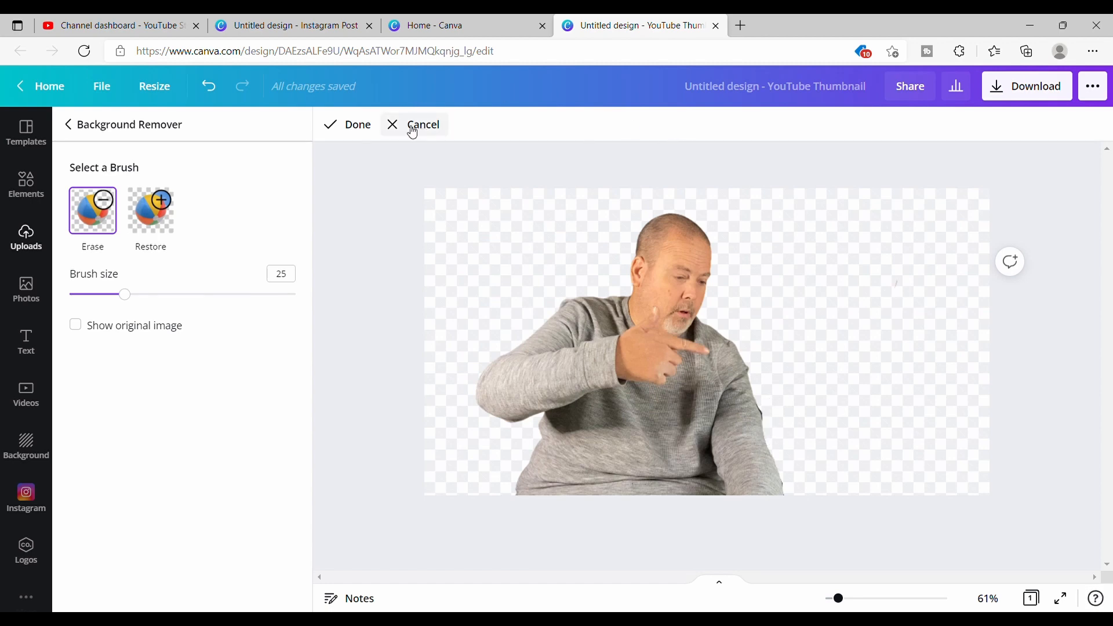
pyautogui.click(364, 135)
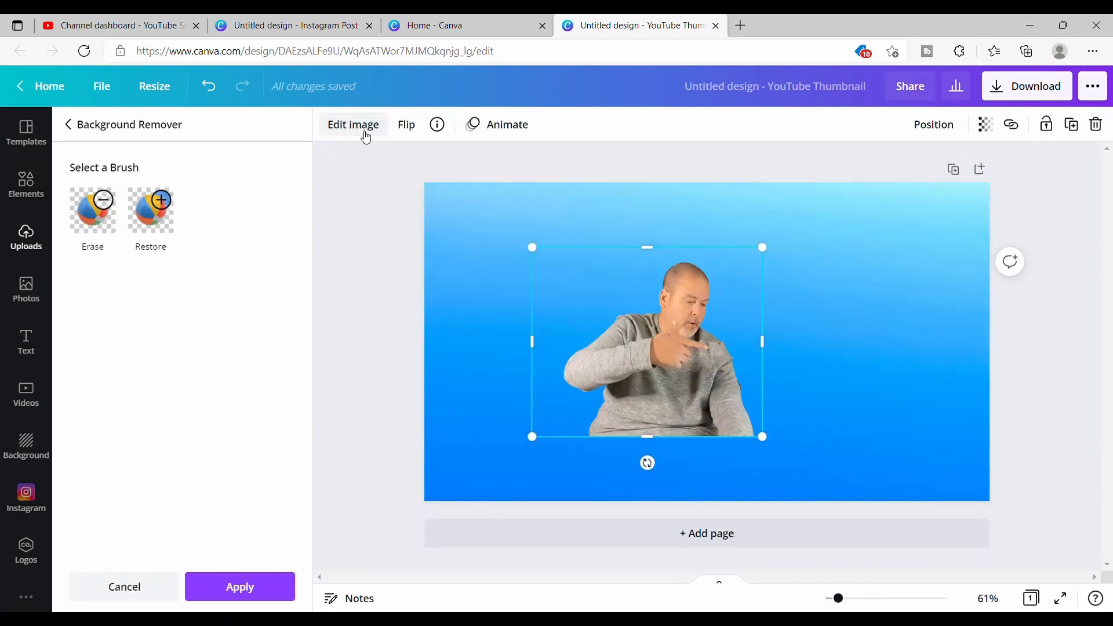
# - Move the man's cutout to the lower-left corner of the page and enlarge it
pyautogui.moveTo(618, 369); pyautogui.dragTo(496, 435)
pyautogui.moveTo(648, 320); pyautogui.dragTo(704, 194)
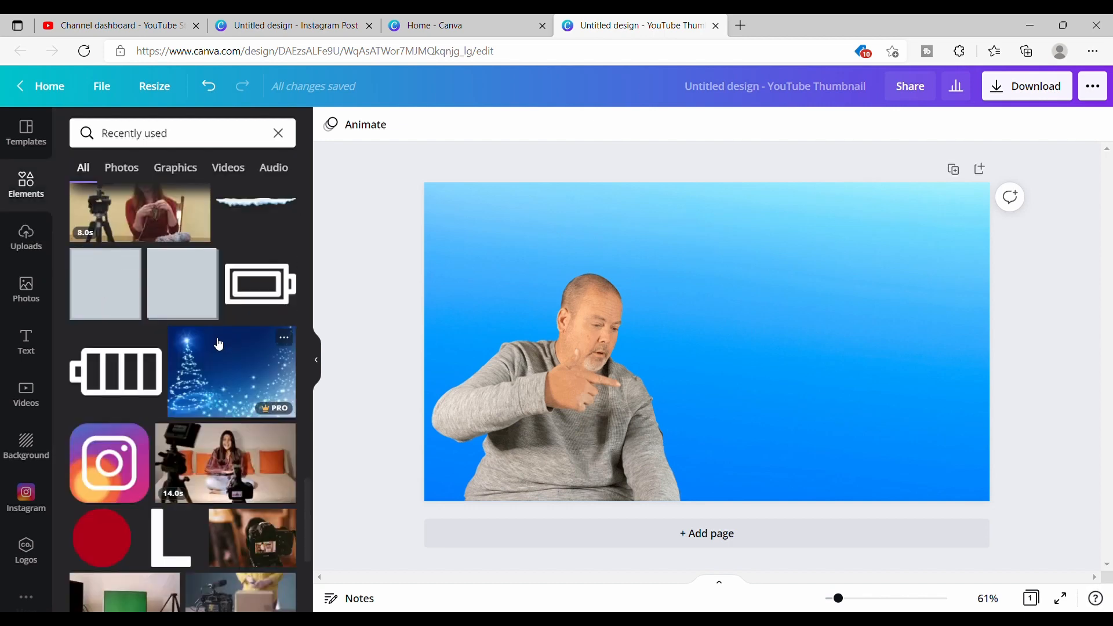
# - Add the bordered square from the recently used elements and place it to the right of the man
pyautogui.click(113, 293)
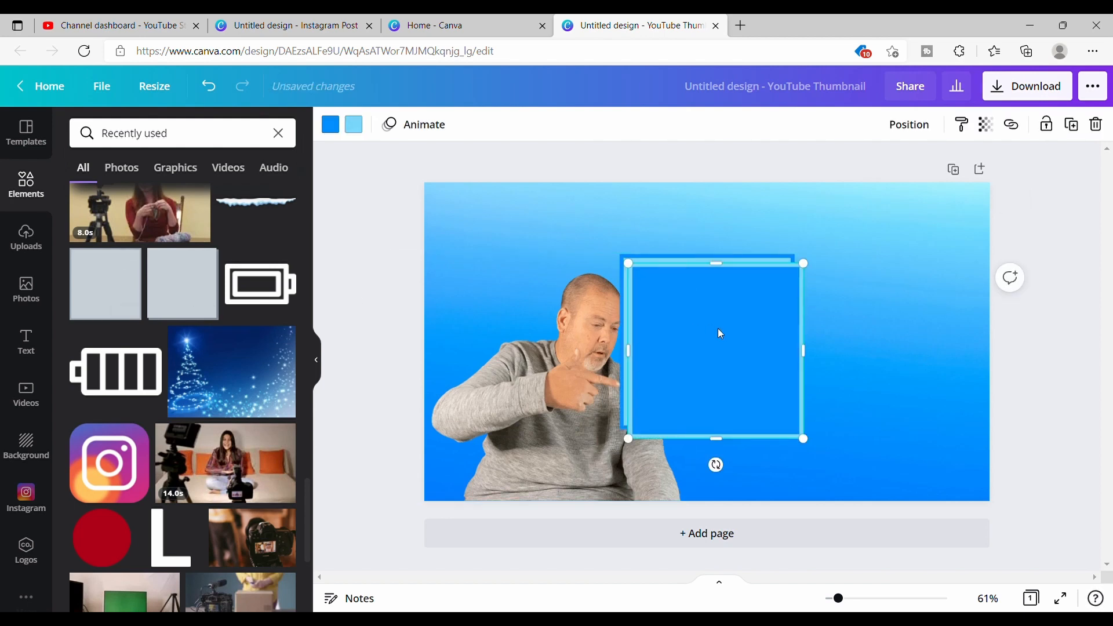
pyautogui.click(877, 216)
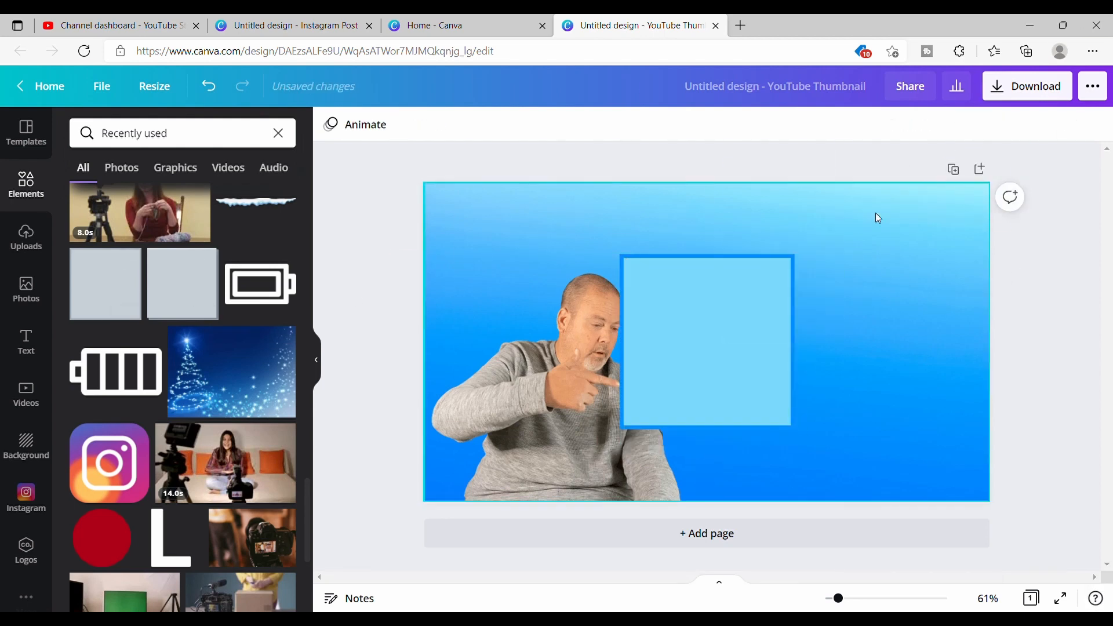
pyautogui.moveTo(700, 343); pyautogui.dragTo(764, 395)
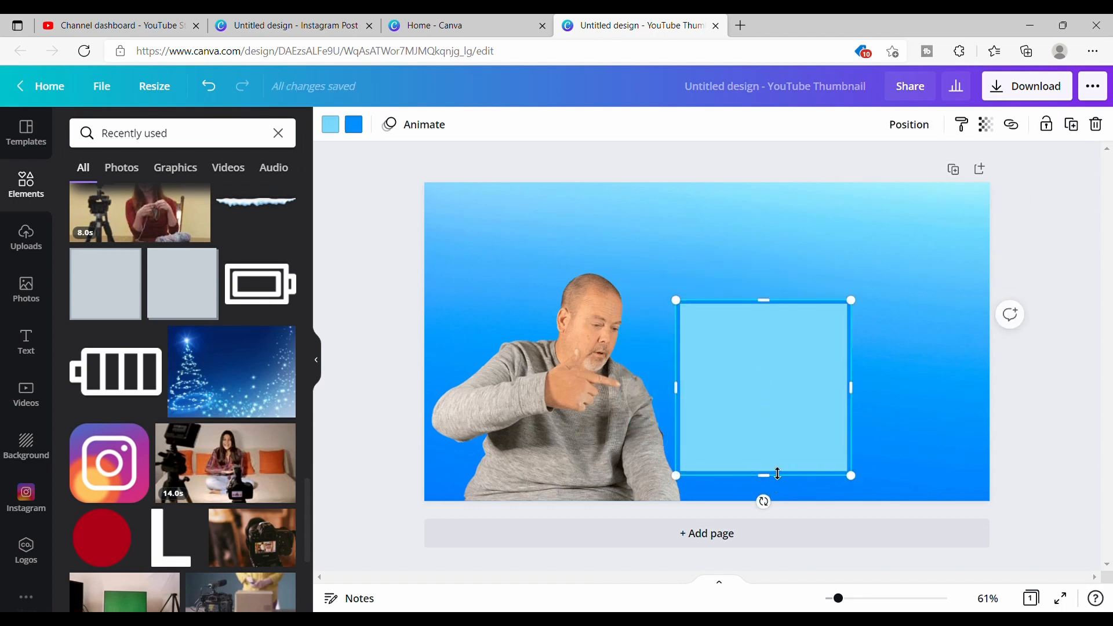
# - Reshape the bordered square into a wide rectangle and position it beside the man's pointing hand
pyautogui.moveTo(778, 475); pyautogui.dragTo(783, 412)
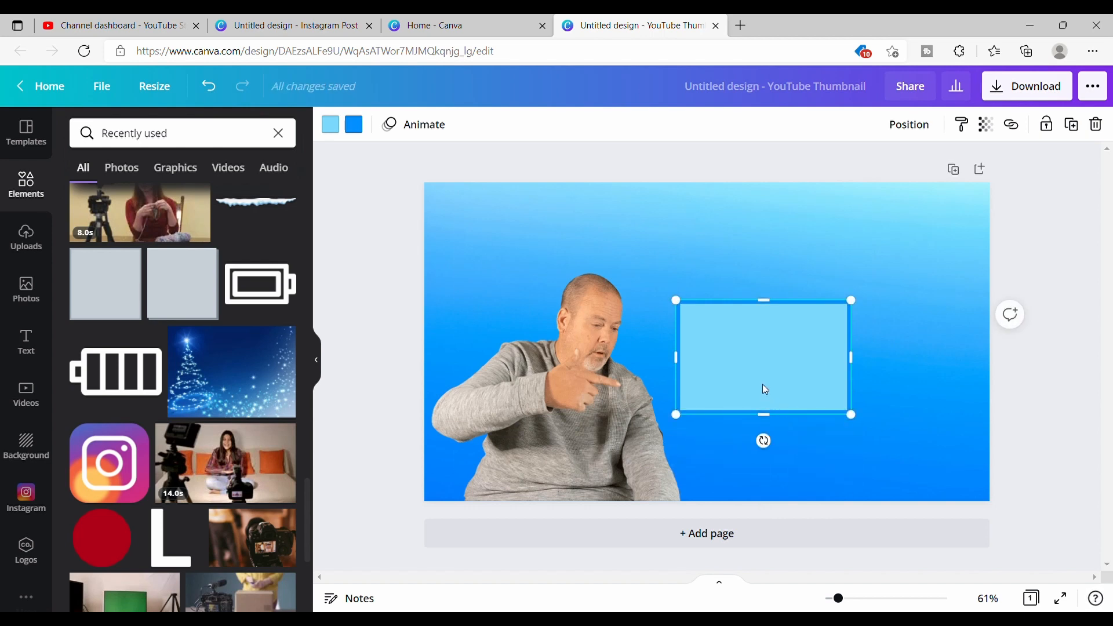
pyautogui.moveTo(749, 351); pyautogui.dragTo(740, 386)
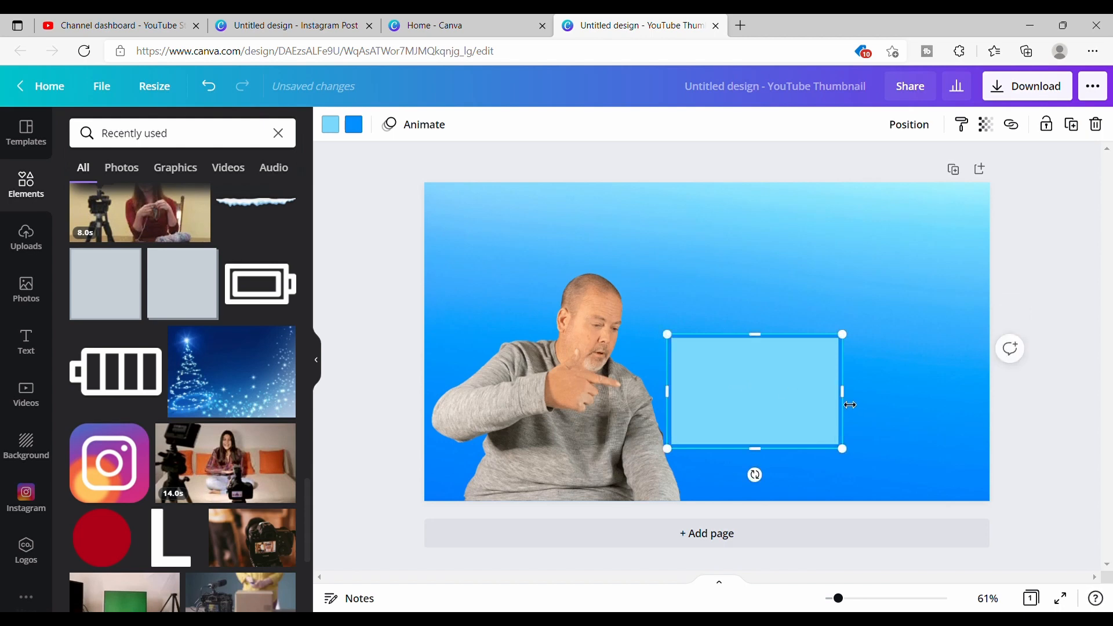
pyautogui.moveTo(847, 404); pyautogui.dragTo(903, 414)
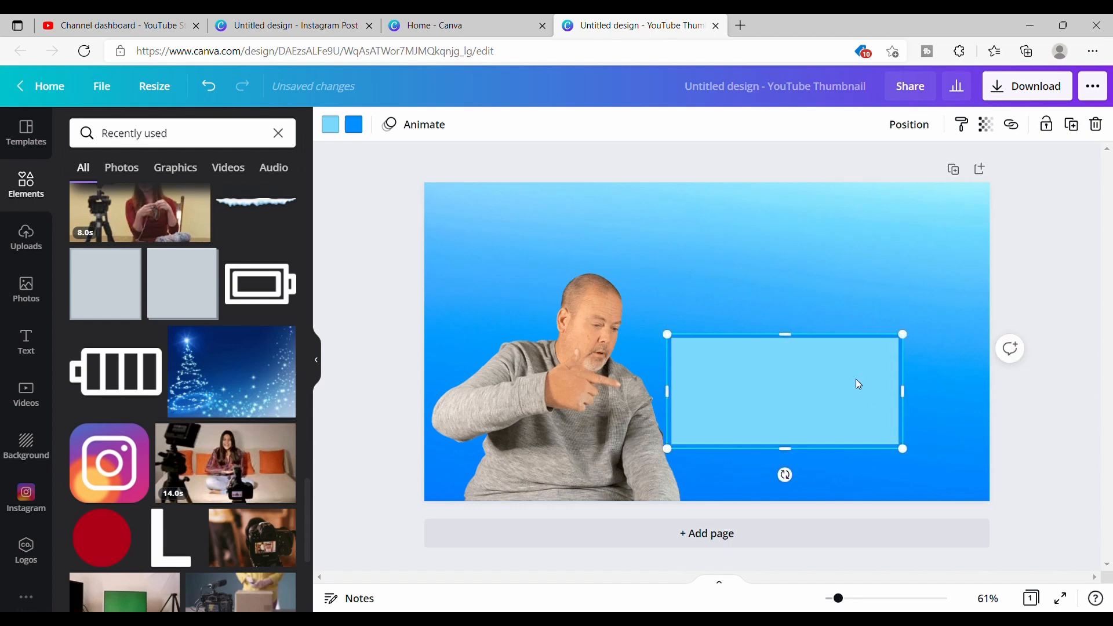
pyautogui.moveTo(803, 340)
pyautogui.mouseDown()
pyautogui.moveTo(800, 310)
pyautogui.moveTo(801, 323)
pyautogui.mouseUp()
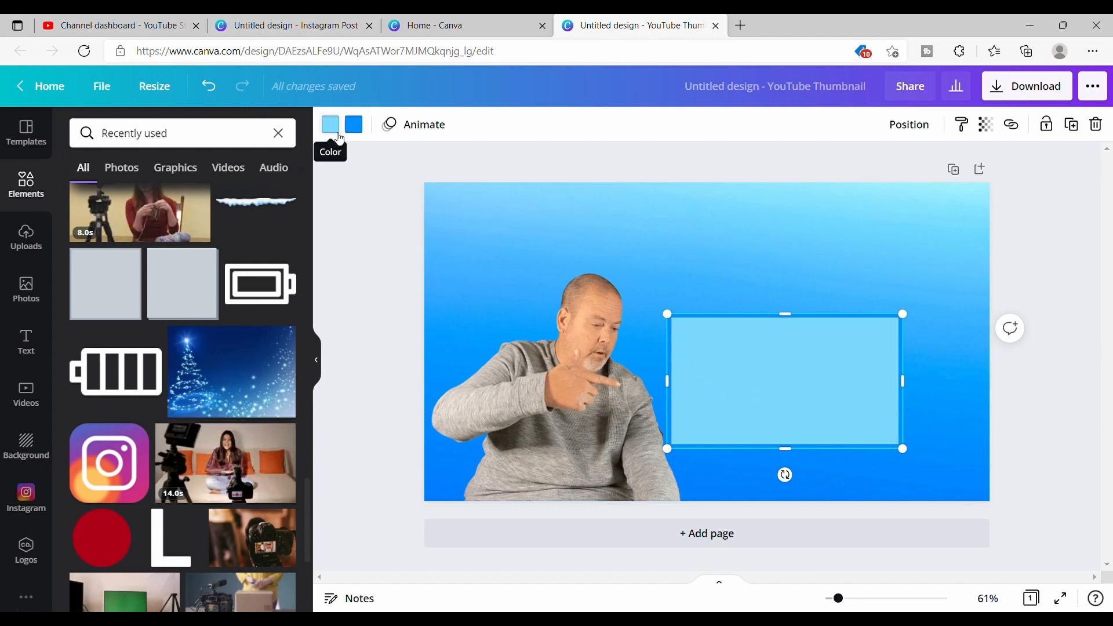
# - Change the border colour of the rectangle beside the man to white
pyautogui.click(356, 126)
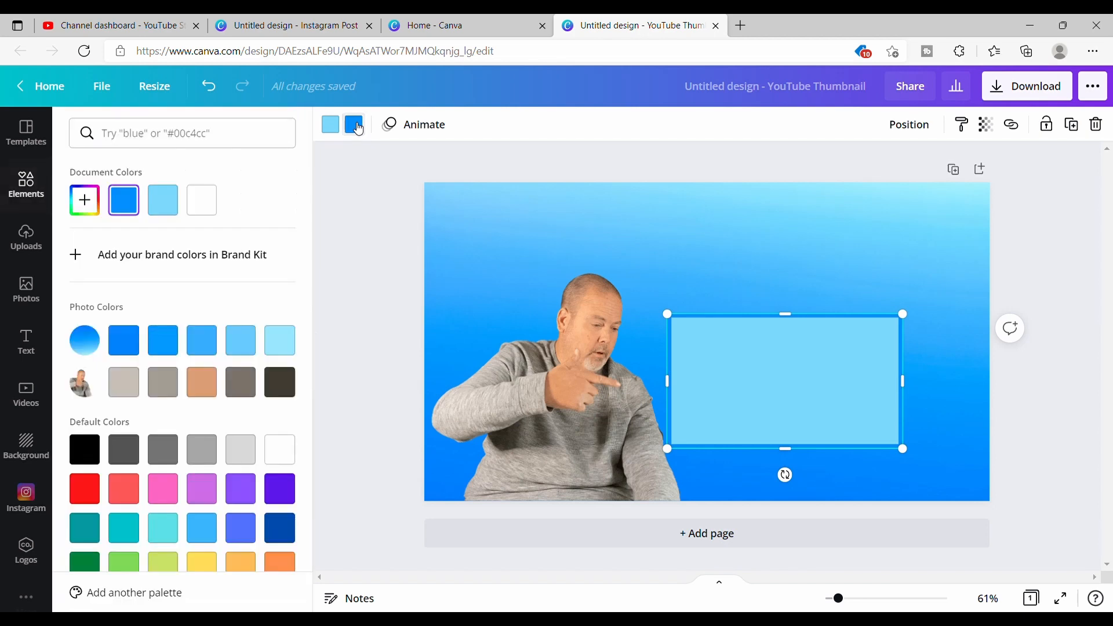
pyautogui.click(280, 450)
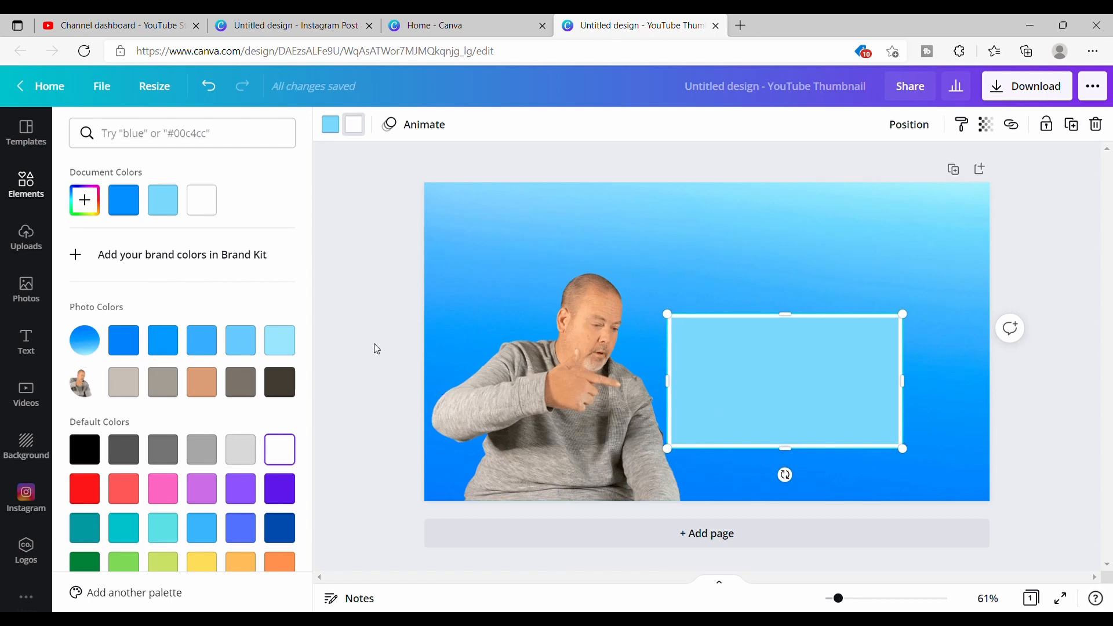
# - Add the YouTube logo photo from the recently used elements and shrink it into the page's upper-right area
pyautogui.click(36, 196)
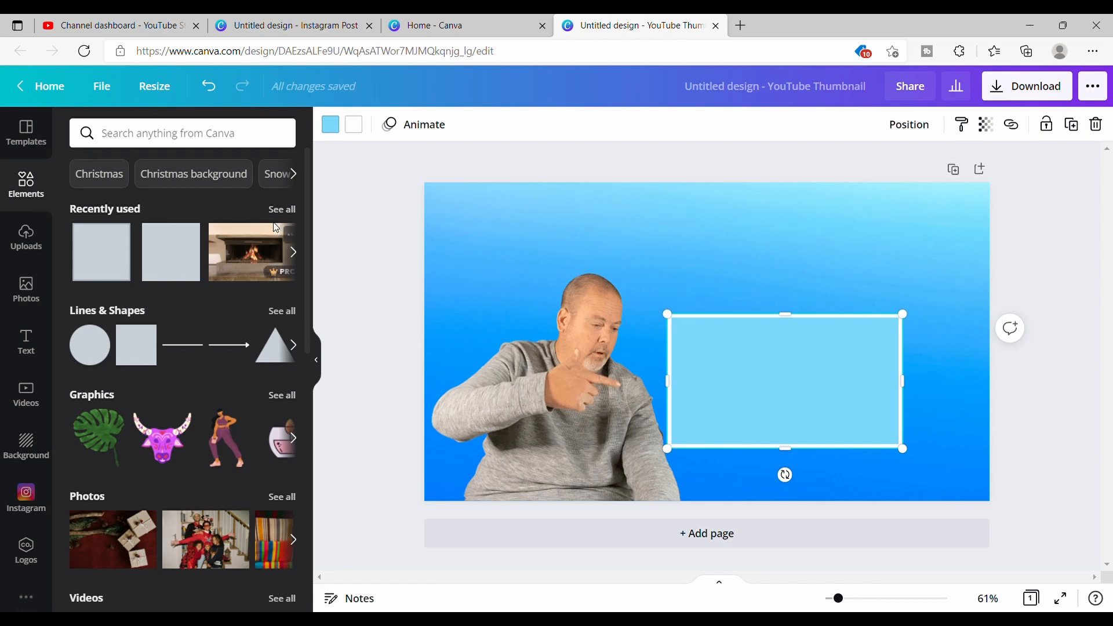
pyautogui.click(285, 211)
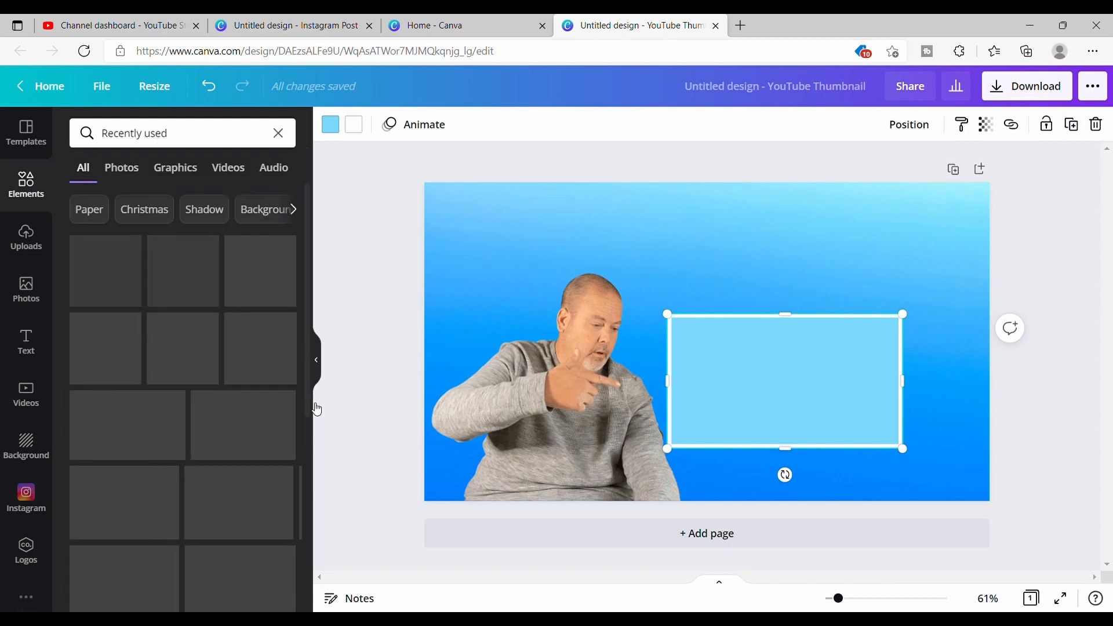
pyautogui.scroll(-5, 305, 527)
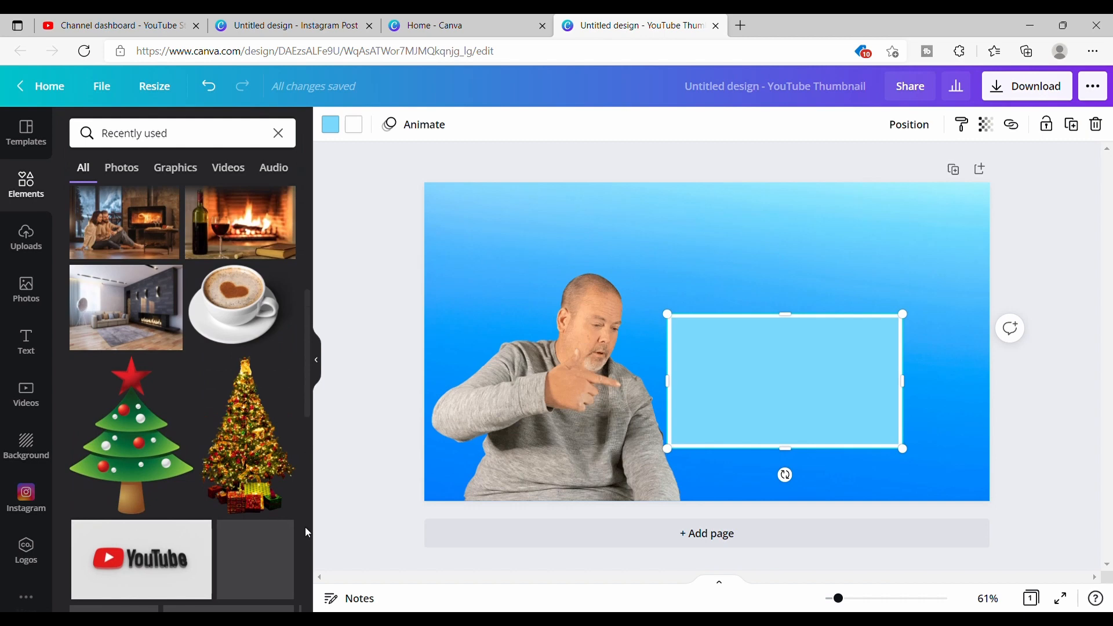
pyautogui.click(134, 576)
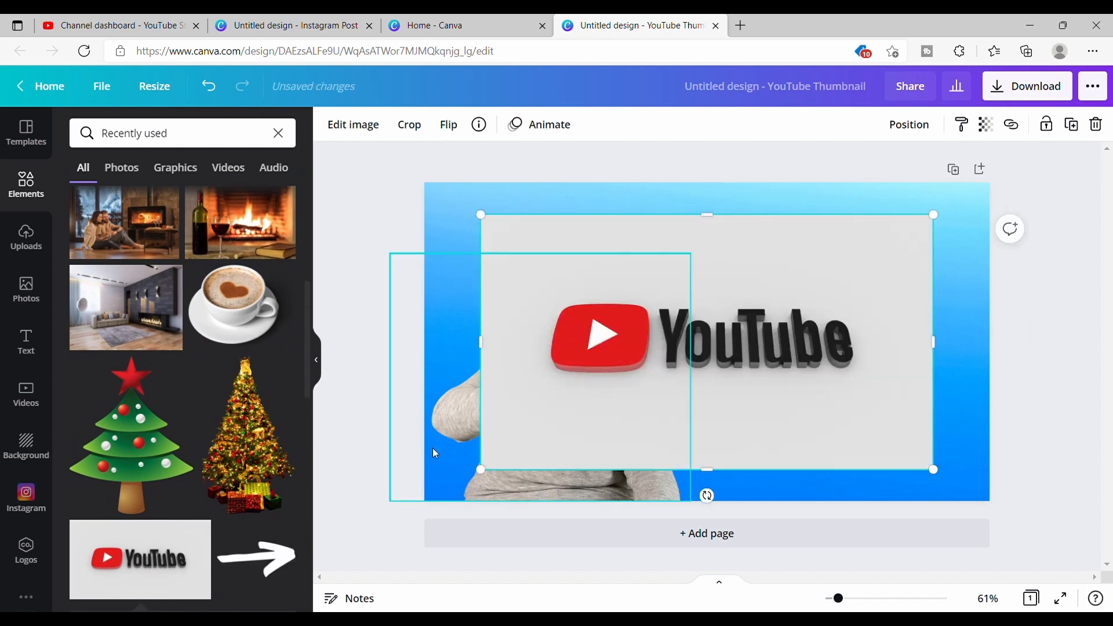
pyautogui.moveTo(489, 480); pyautogui.dragTo(716, 338)
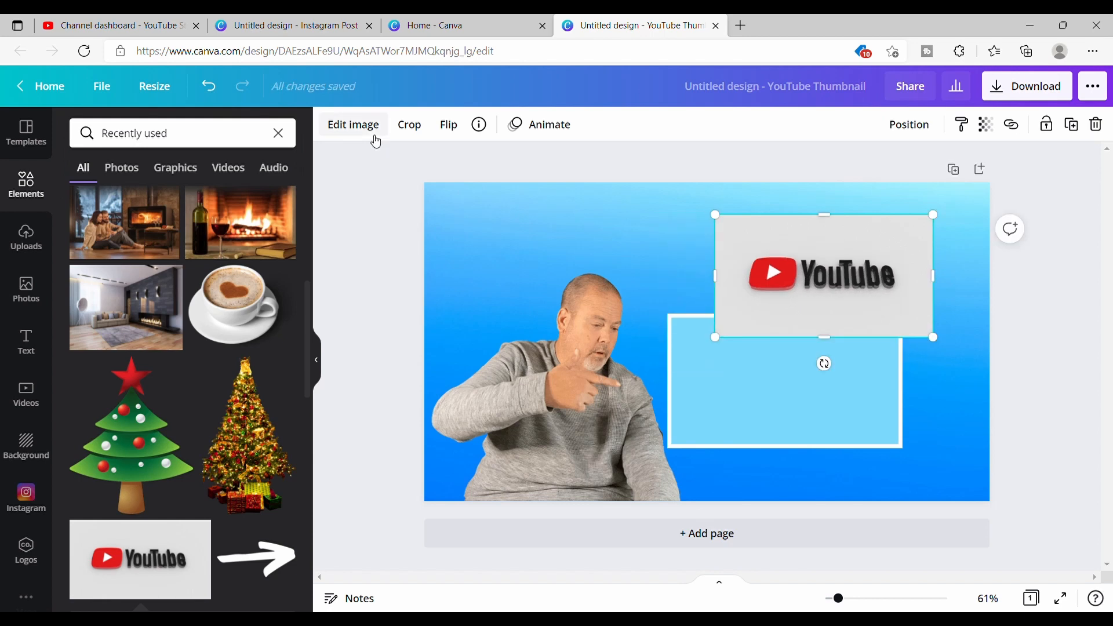
# - Remove the YouTube logo photo's background, then place the logo in the upper part of the rectangle and enlarge it slightly
pyautogui.click(375, 138)
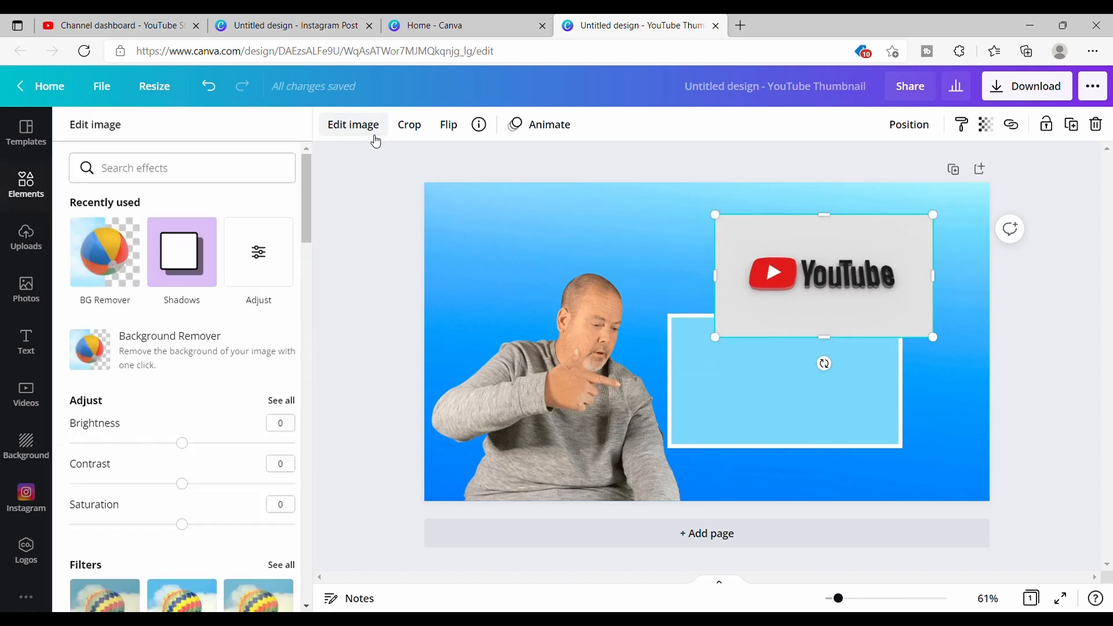
pyautogui.click(110, 271)
pyautogui.moveTo(789, 276); pyautogui.dragTo(759, 352)
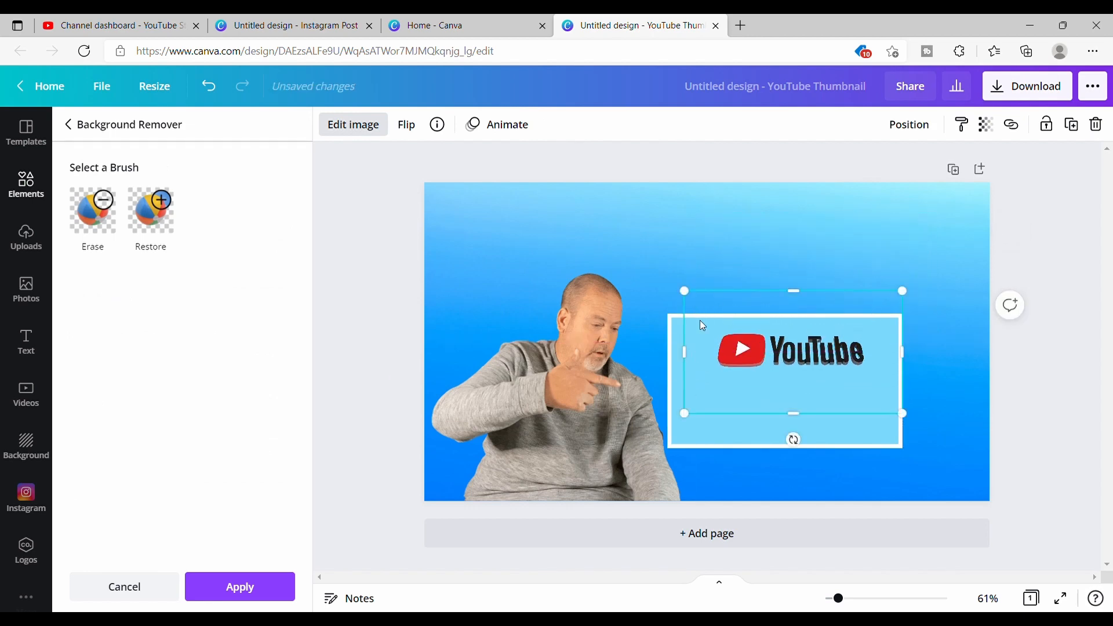
pyautogui.moveTo(684, 290); pyautogui.dragTo(673, 277)
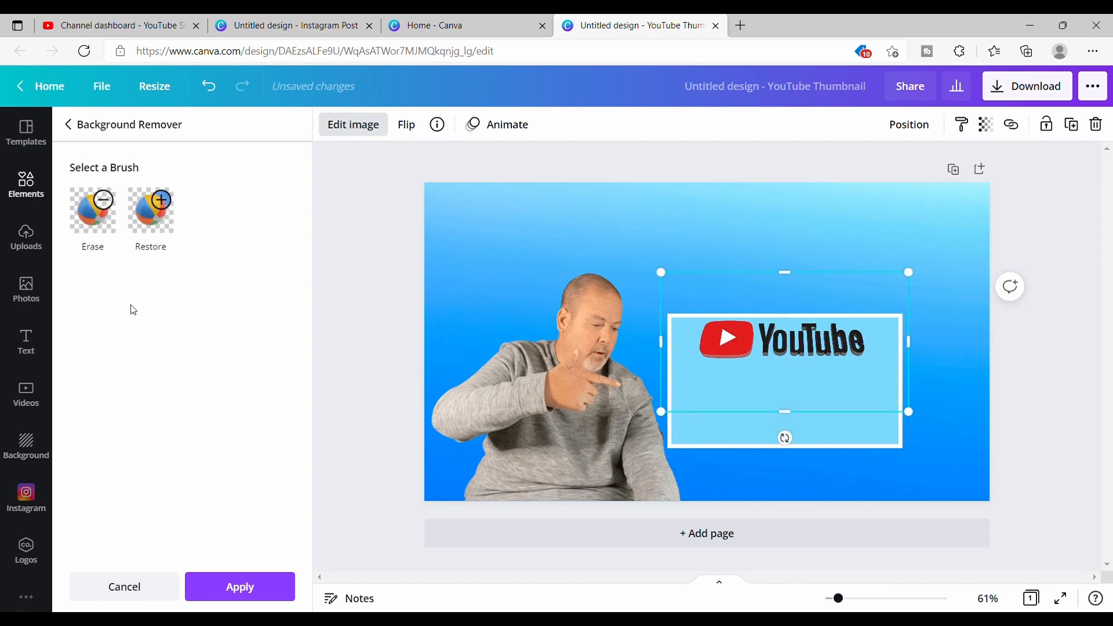
# - Add a heading reading "Thumbnails in 2022" split over three lines below the YouTube logo
pyautogui.click(25, 344)
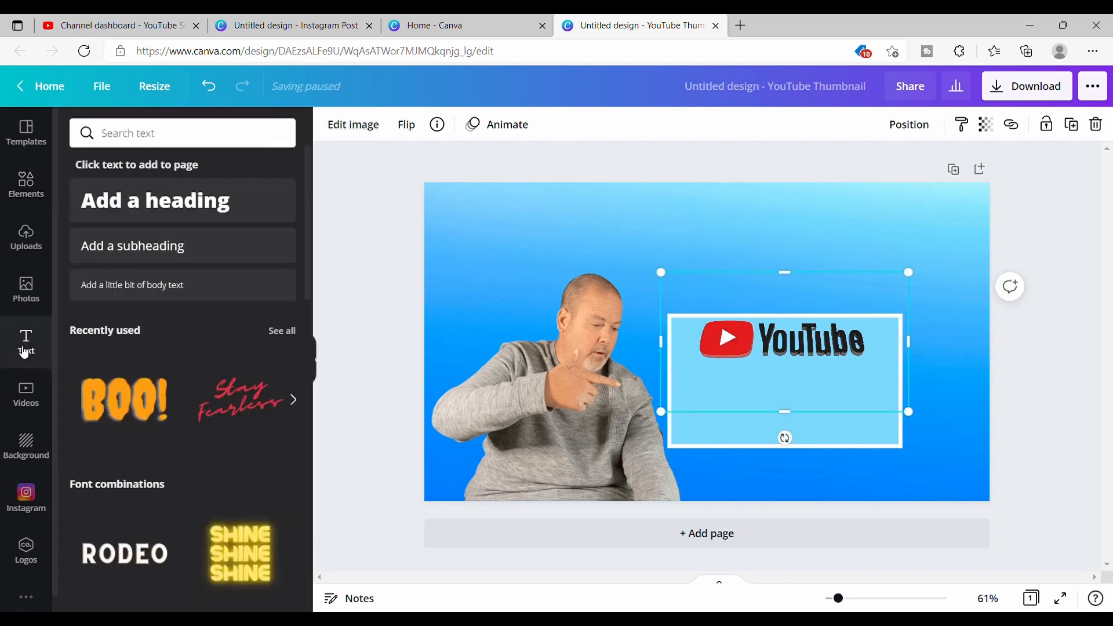
pyautogui.click(188, 199)
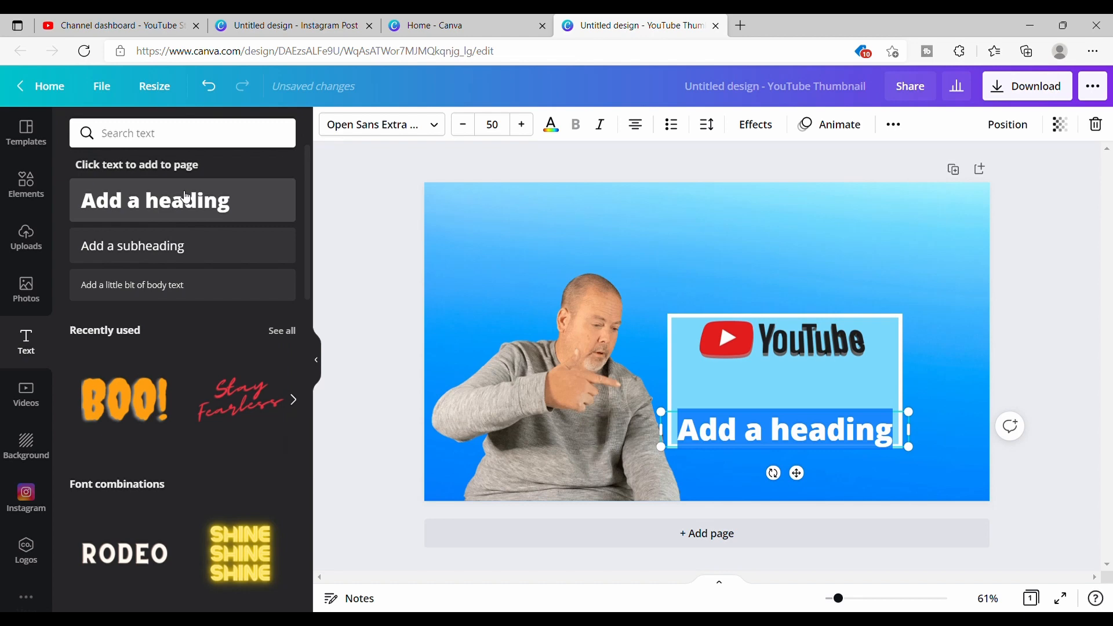
pyautogui.write('Thumbnail')
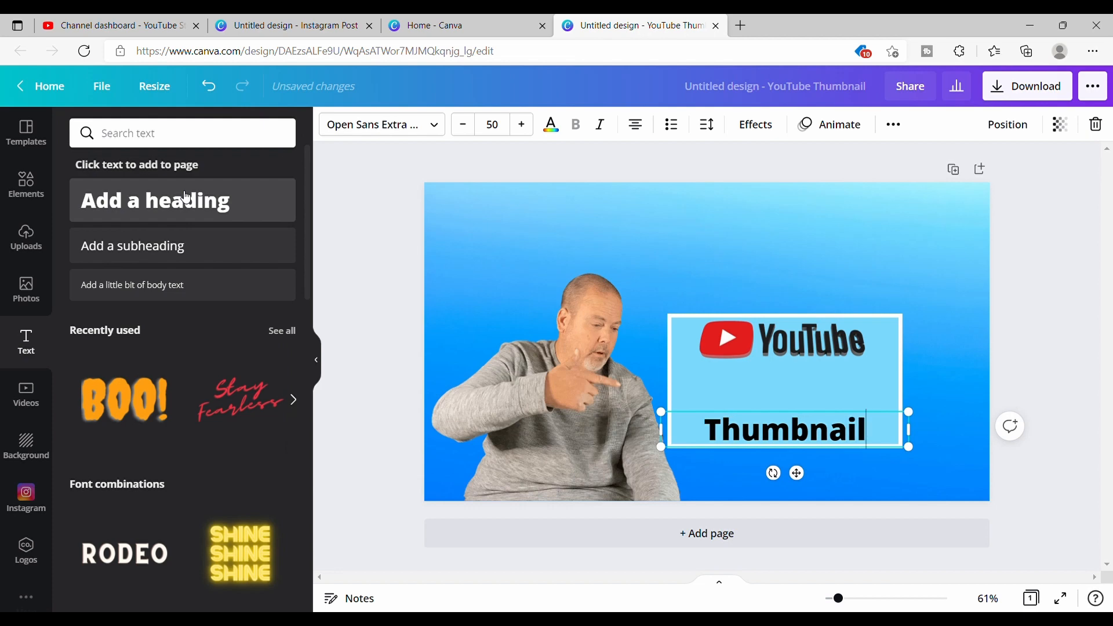
pyautogui.write('s')
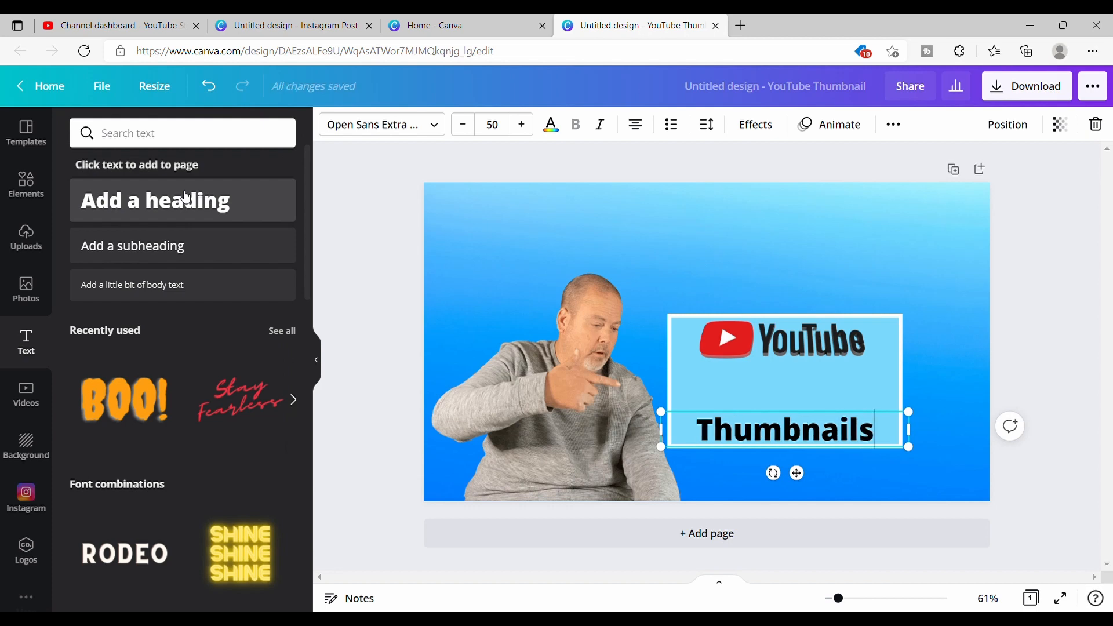
pyautogui.press('Return')
pyautogui.write('in')
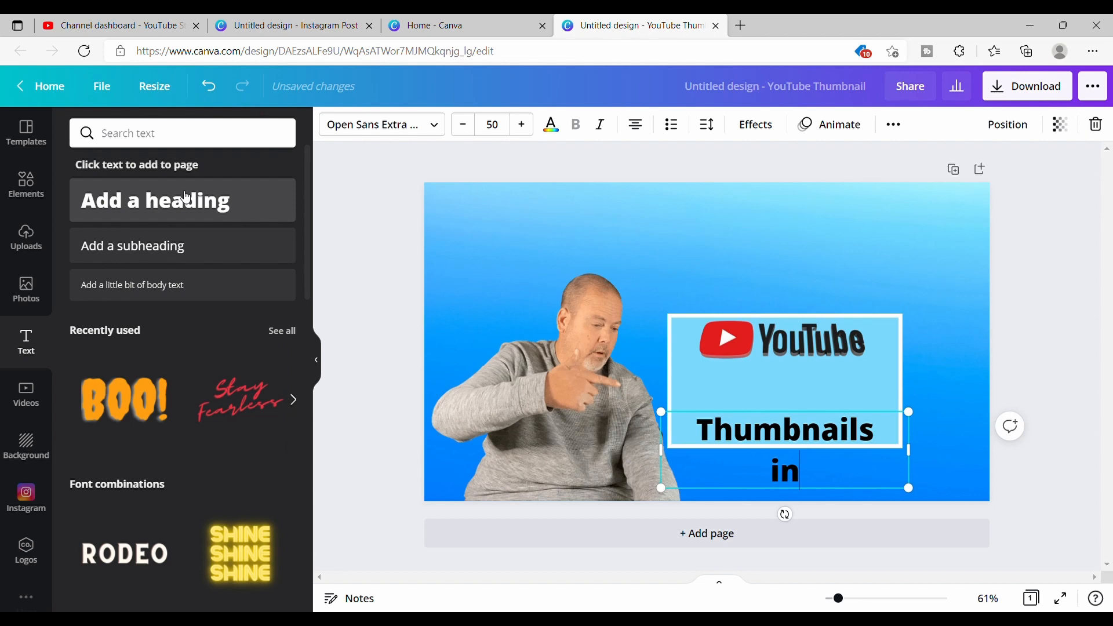
pyautogui.press('Return')
pyautogui.write('2022')
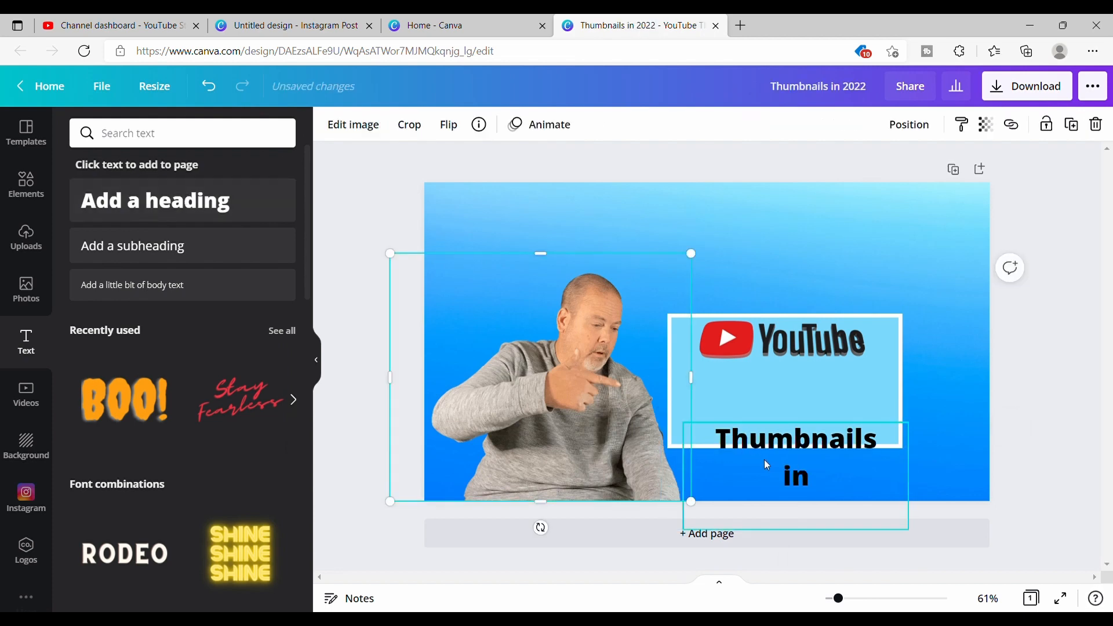
# - Reduce the "Thumbnails in 2022" heading to size 45.5 and move it above the rectangle to clear the space inside
pyautogui.moveTo(765, 463); pyautogui.dragTo(758, 408)
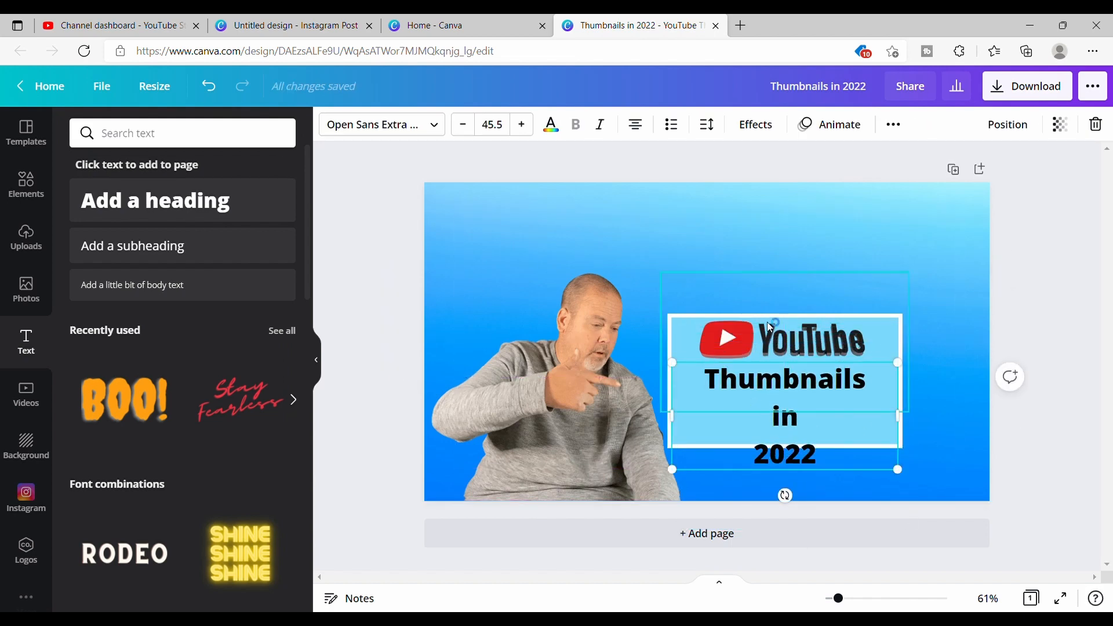
pyautogui.click(755, 252)
pyautogui.moveTo(747, 457); pyautogui.dragTo(779, 283)
# - Make the white-bordered rectangle taller and wider, and shift it slightly up and away from the man
pyautogui.click(767, 414)
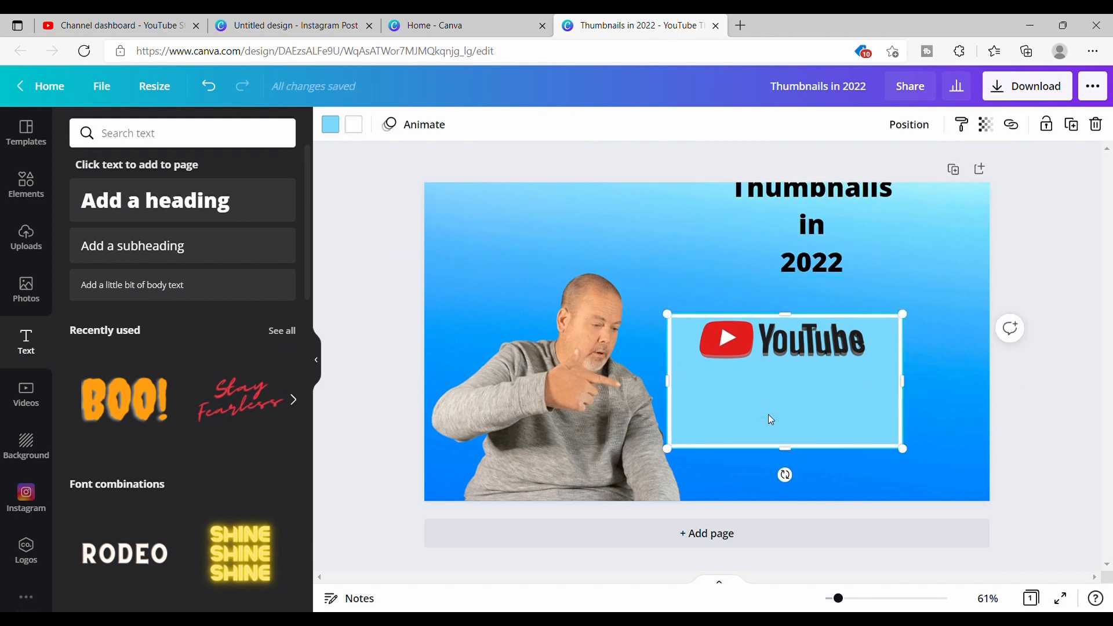
pyautogui.moveTo(794, 450)
pyautogui.mouseDown()
pyautogui.moveTo(792, 492)
pyautogui.moveTo(795, 461)
pyautogui.mouseUp()
pyautogui.moveTo(902, 393); pyautogui.dragTo(924, 392)
pyautogui.click(819, 406)
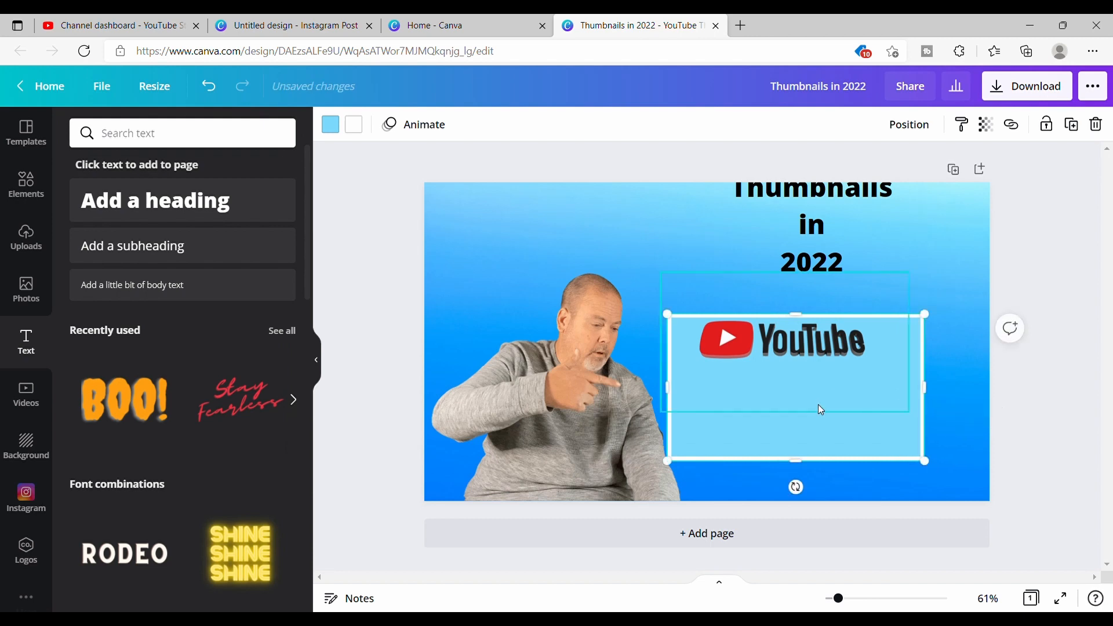
pyautogui.moveTo(826, 416); pyautogui.dragTo(859, 410)
# - Position the YouTube logo inside the rectangle's top edge and fit the heading centred beneath it at font size 42.9
pyautogui.click(813, 226)
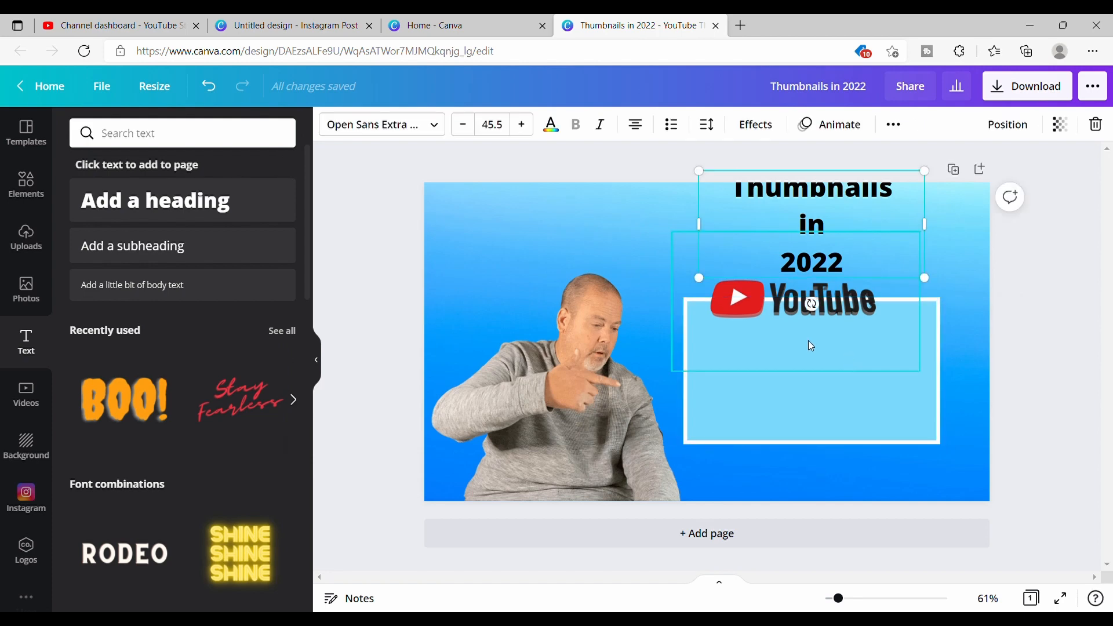
pyautogui.moveTo(791, 319); pyautogui.dragTo(802, 347)
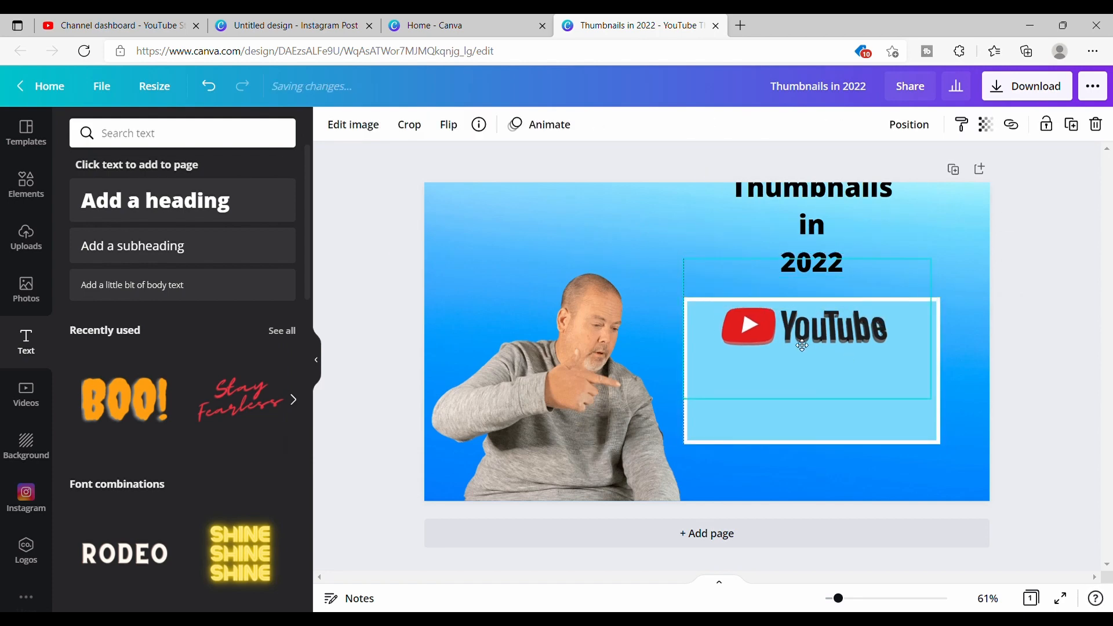
pyautogui.moveTo(812, 226); pyautogui.dragTo(814, 401)
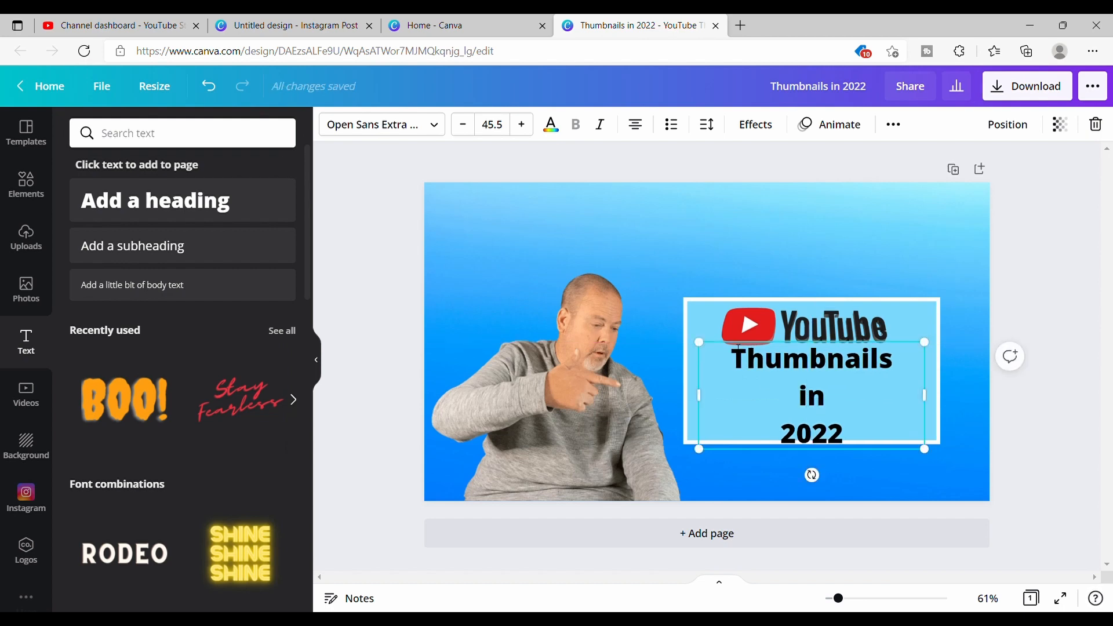
pyautogui.moveTo(710, 348); pyautogui.dragTo(720, 362)
pyautogui.moveTo(832, 388); pyautogui.dragTo(823, 383)
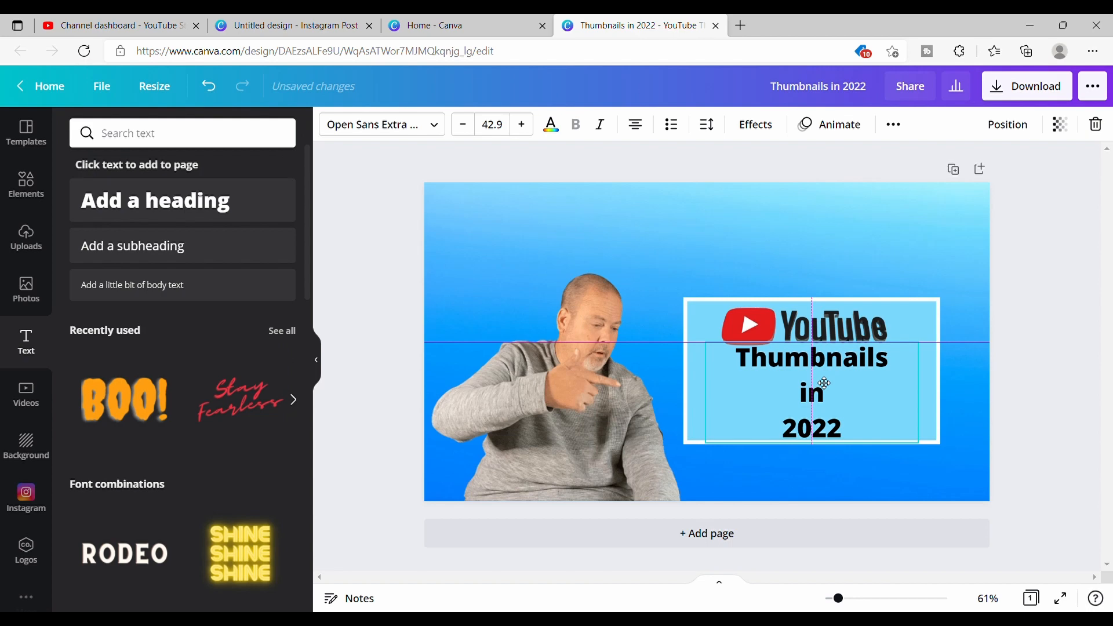
pyautogui.moveTo(824, 383); pyautogui.dragTo(824, 383)
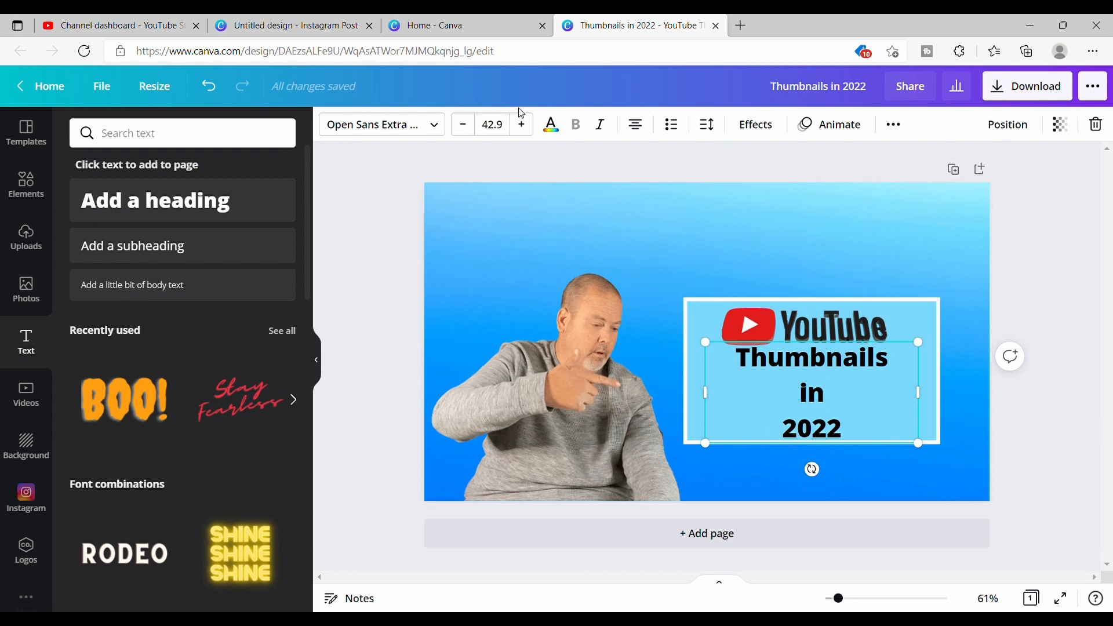
# - Recolour the "Thumbnails in 2022" heading with the red taken from the YouTube logo's photo colours
pyautogui.click(560, 133)
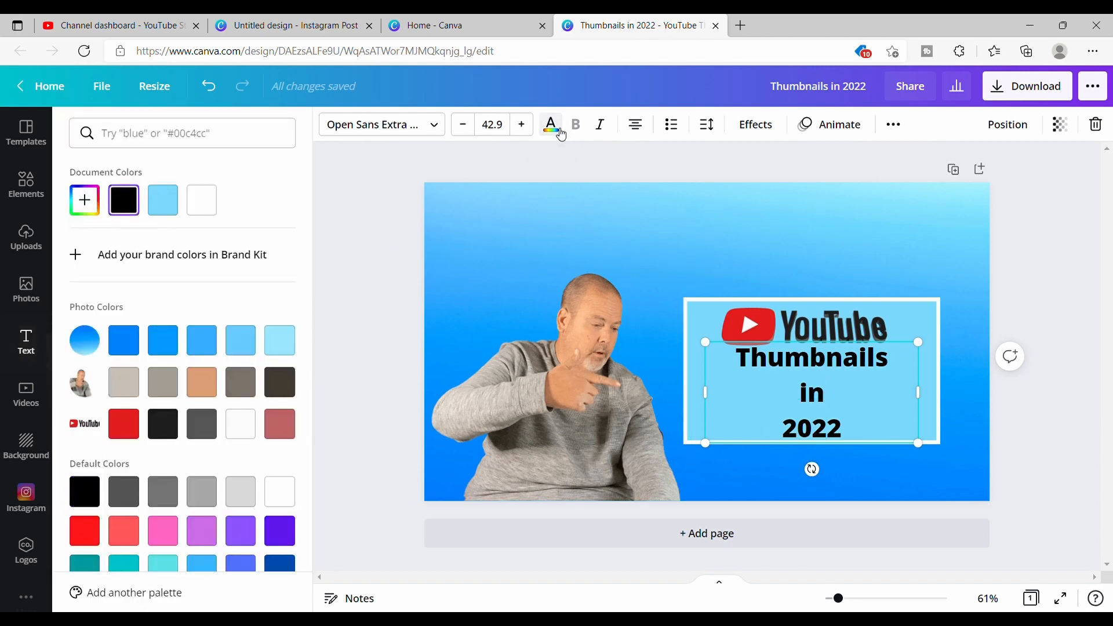
pyautogui.click(121, 436)
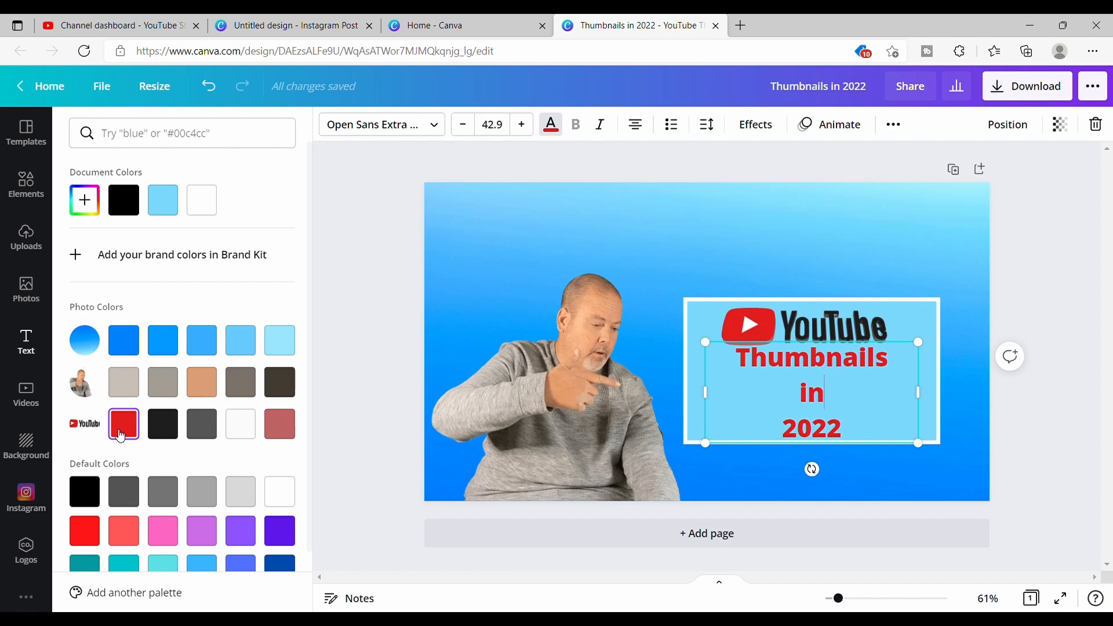
pyautogui.press('Escape')
# - Add a heading reading "Using Canva Pro To Make" across the upper part of the page
pyautogui.press('t')
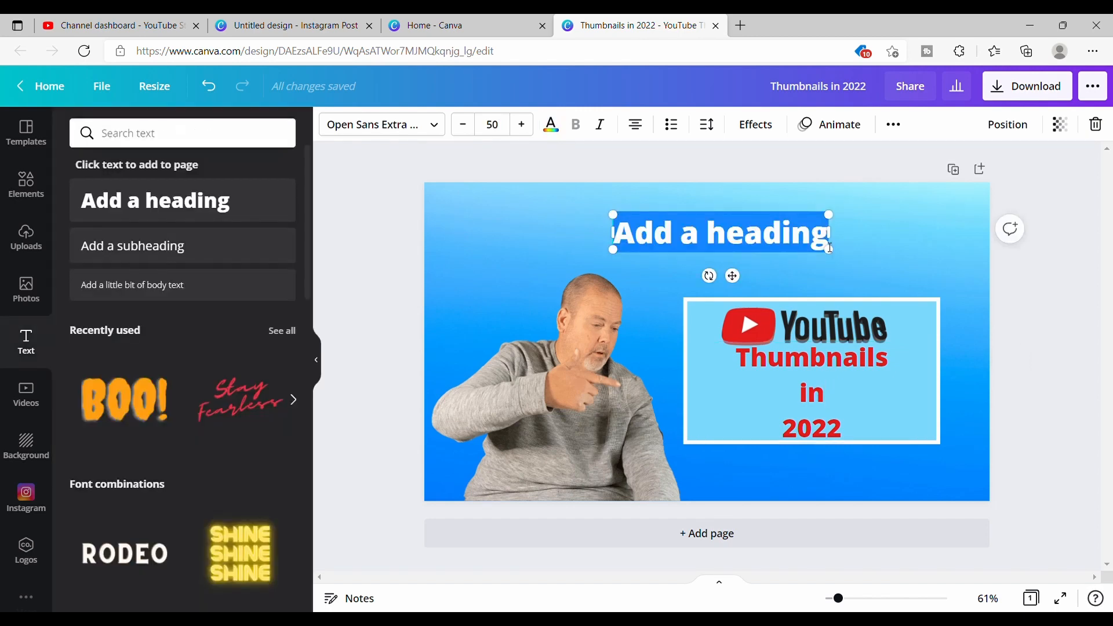
pyautogui.write('U')
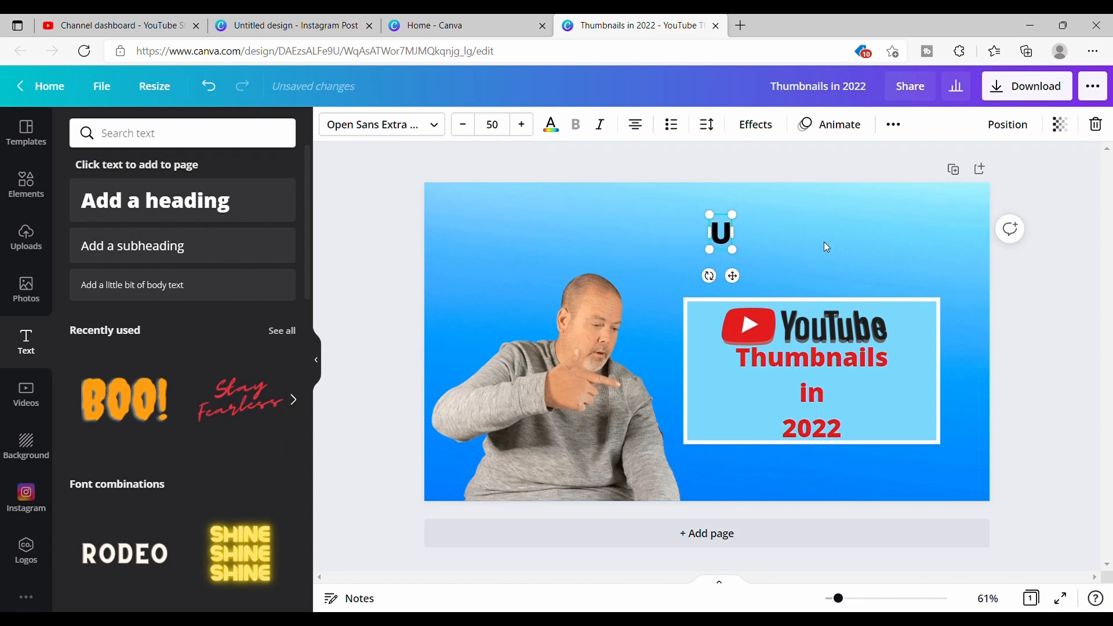
pyautogui.write('sin')
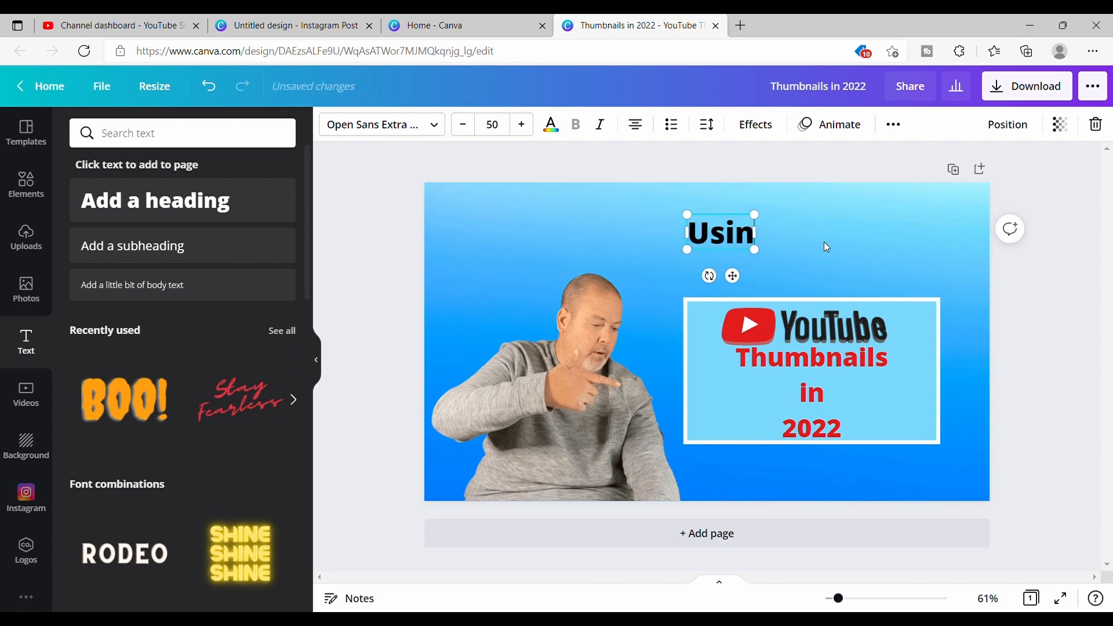
pyautogui.write('g Can')
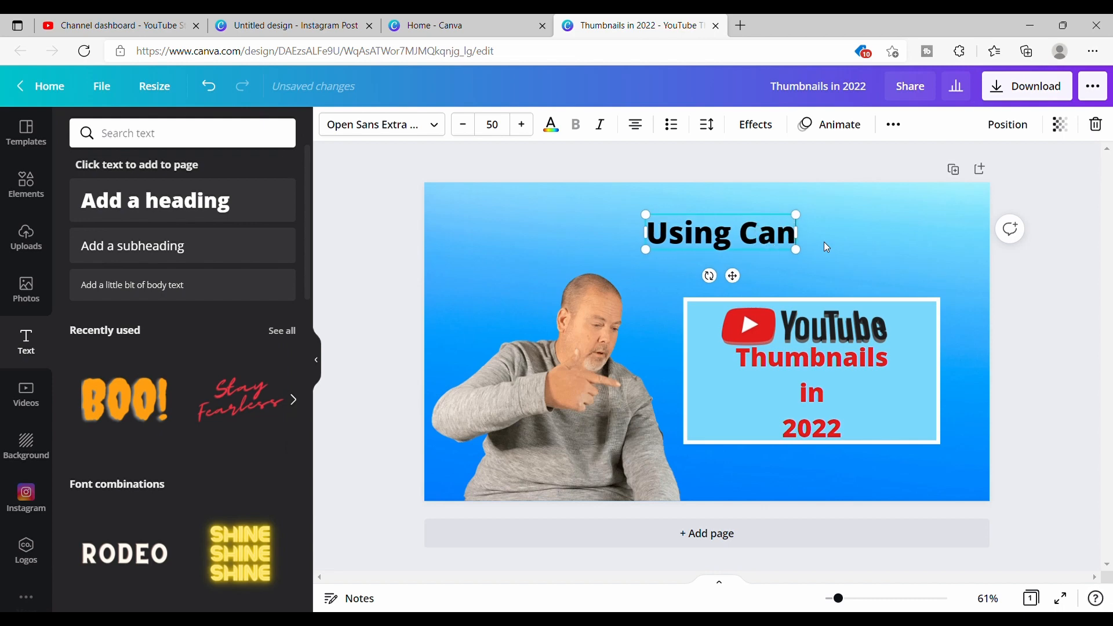
pyautogui.write('va')
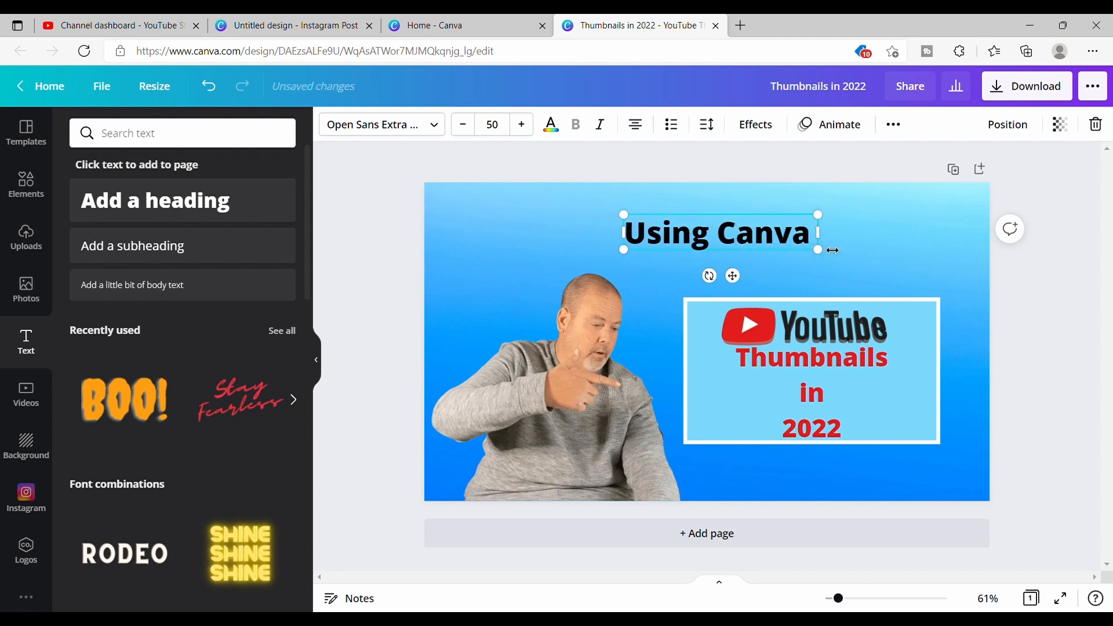
pyautogui.write(' P')
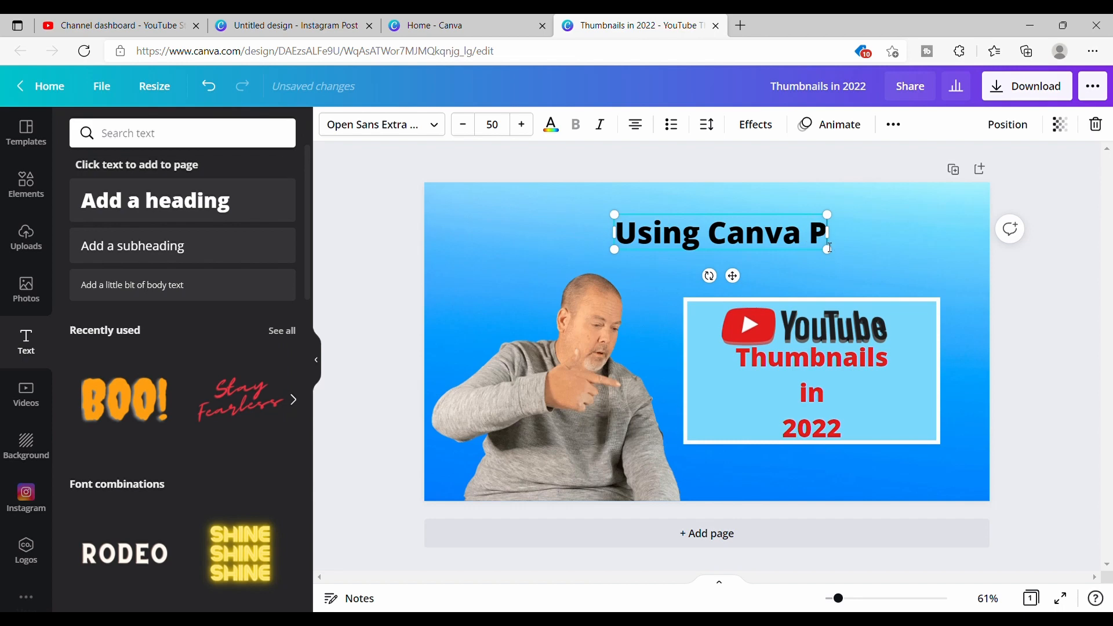
pyautogui.write('ro')
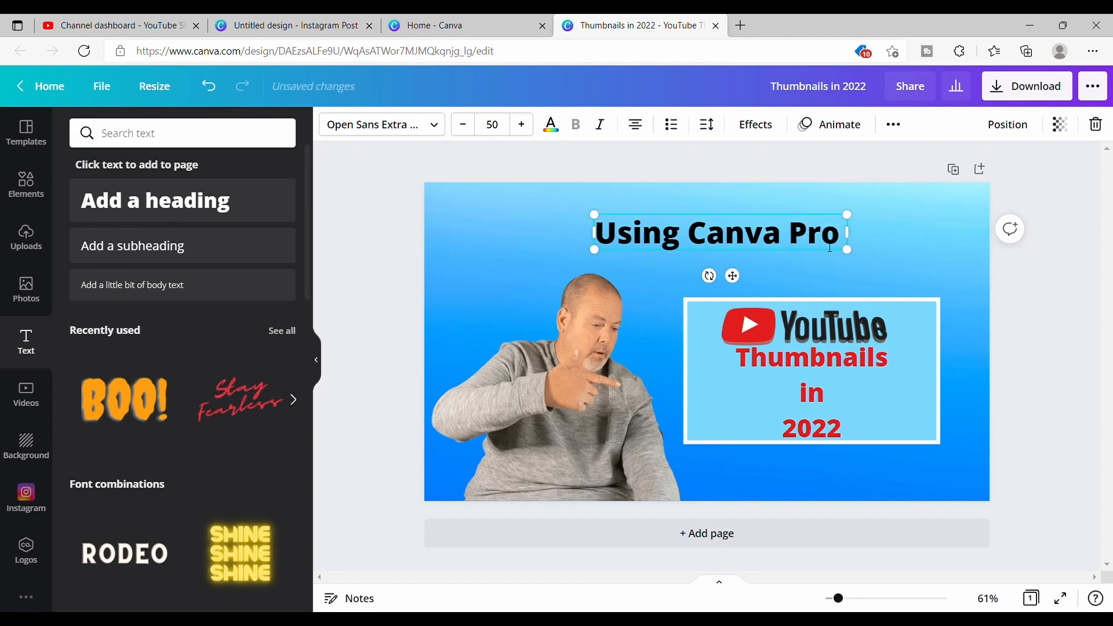
pyautogui.write(' To')
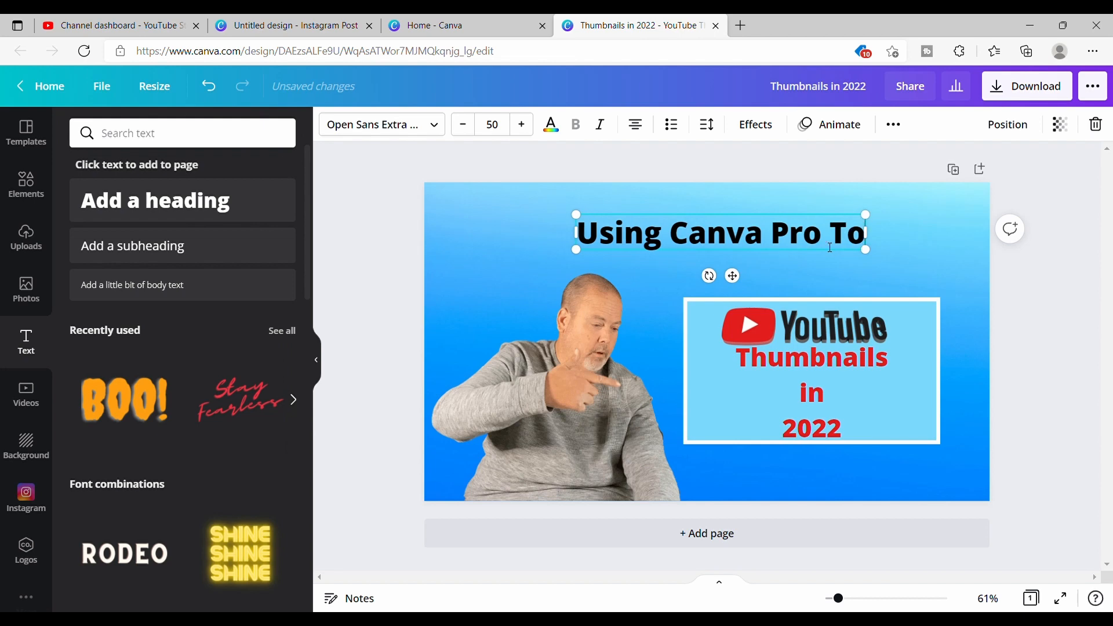
pyautogui.write(' Make')
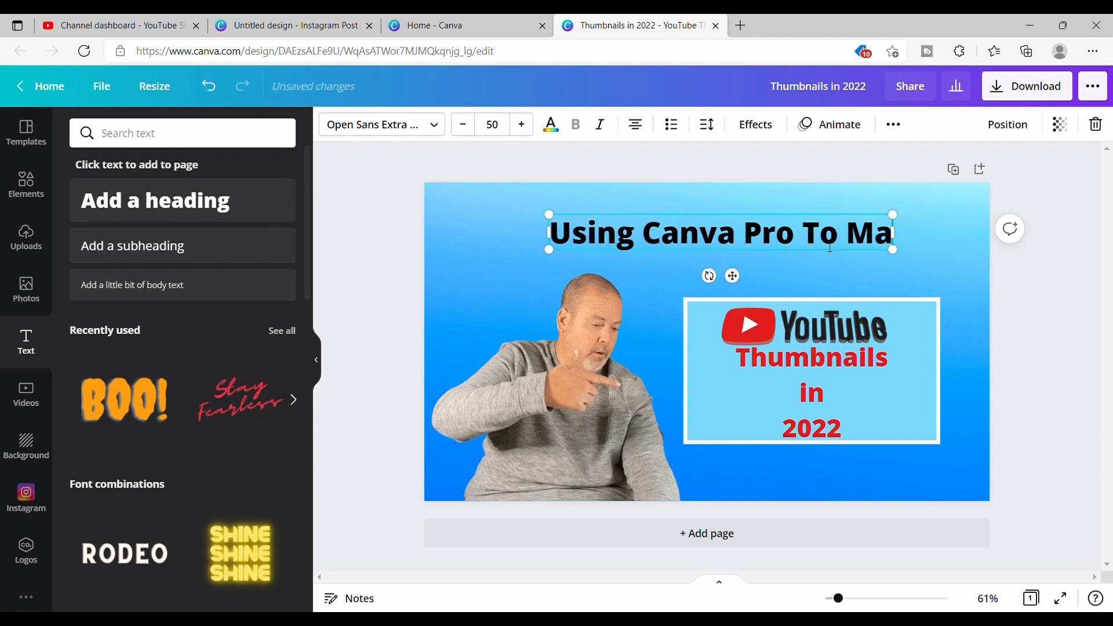
pyautogui.press('Escape')
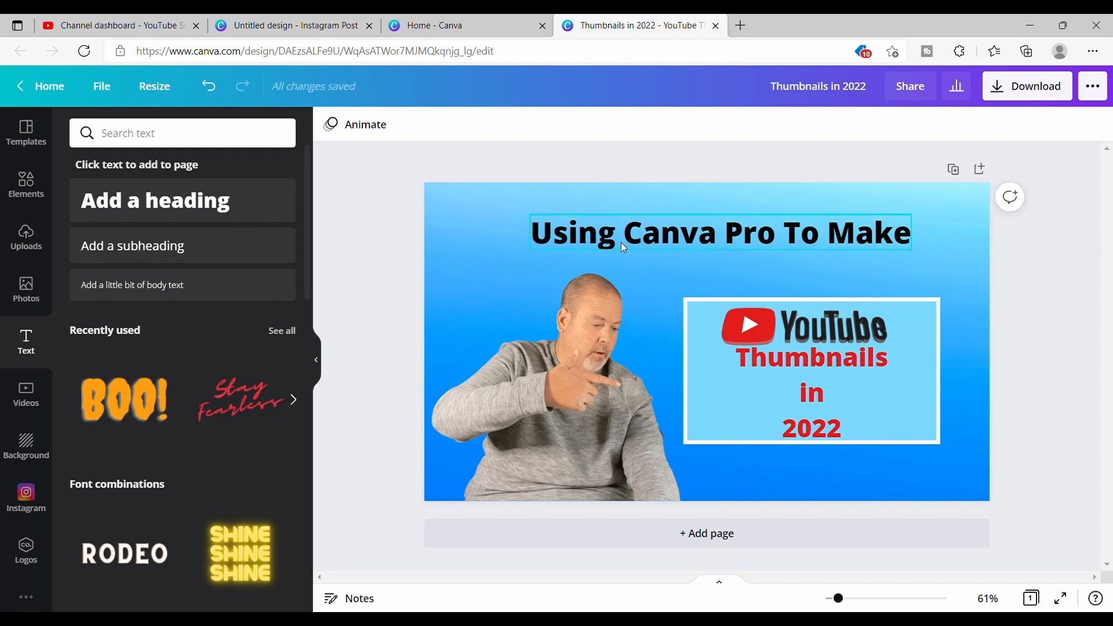